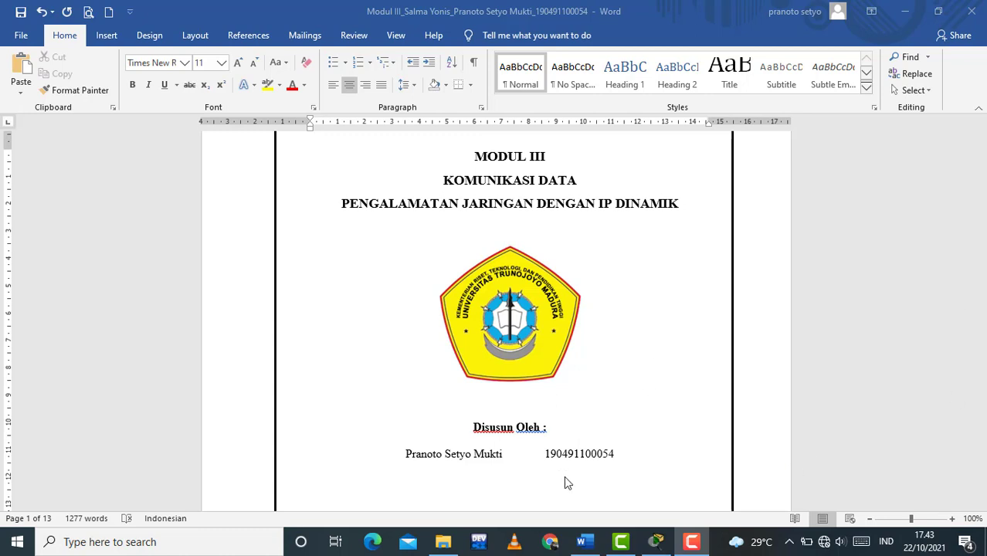
Switch to Cisco Packet Tracer and place one PC in the lower-left part of the empty workspace
{"action": "left_click", "coordinate": [653, 545]}
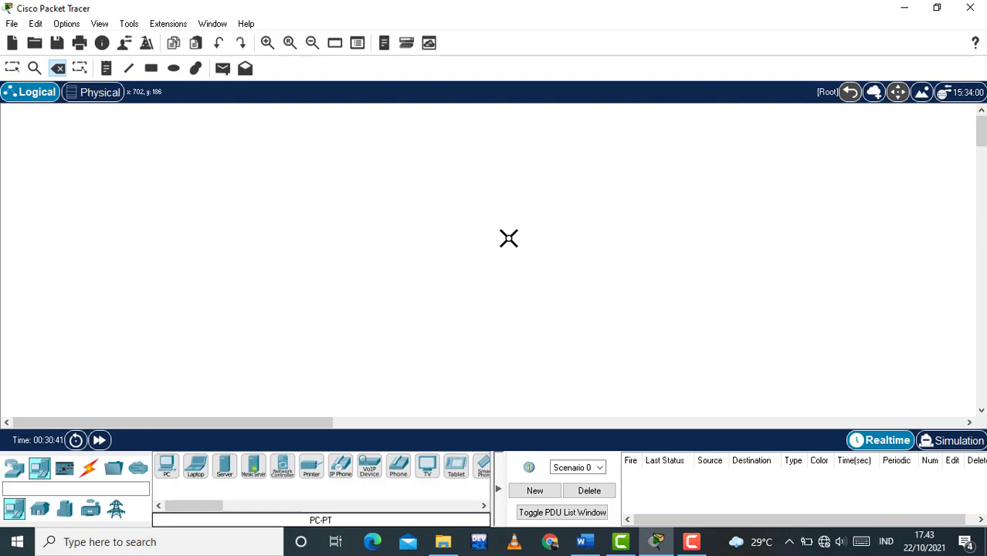
{"action": "left_click", "coordinate": [173, 467]}
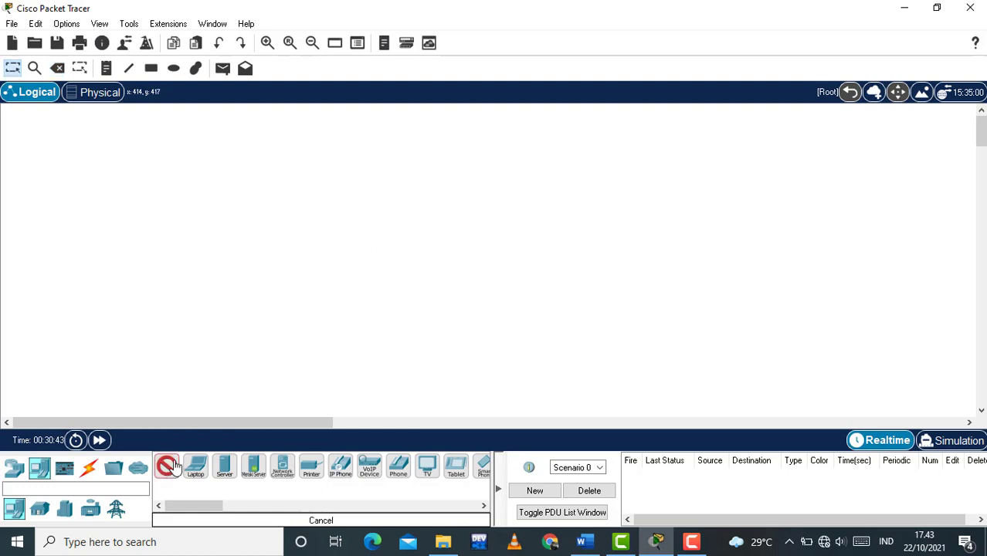
{"action": "left_click", "coordinate": [160, 191]}
{"action": "left_click", "coordinate": [160, 221]}
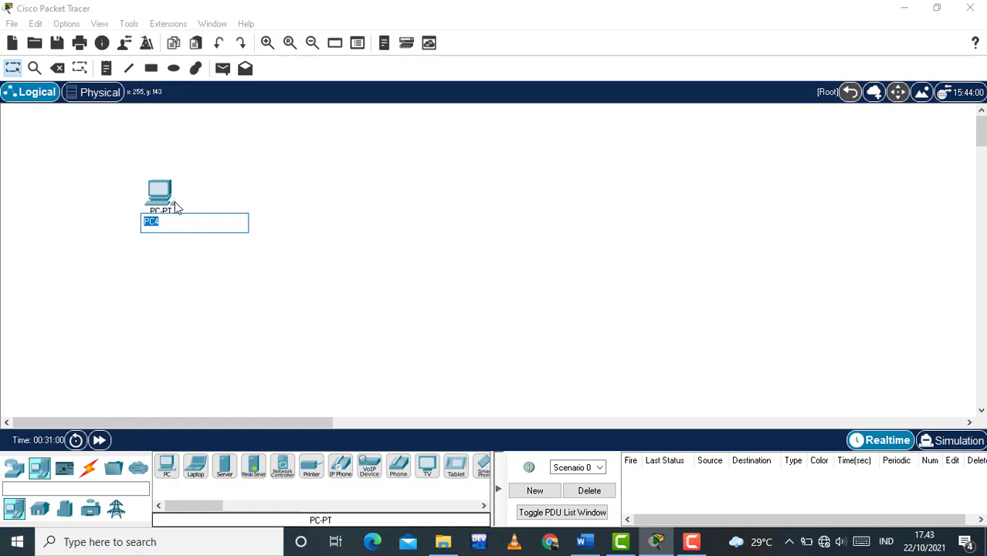
{"action": "key", "text": "Return"}
{"action": "left_click_drag", "start_coordinate": [170, 187], "coordinate": [172, 257]}
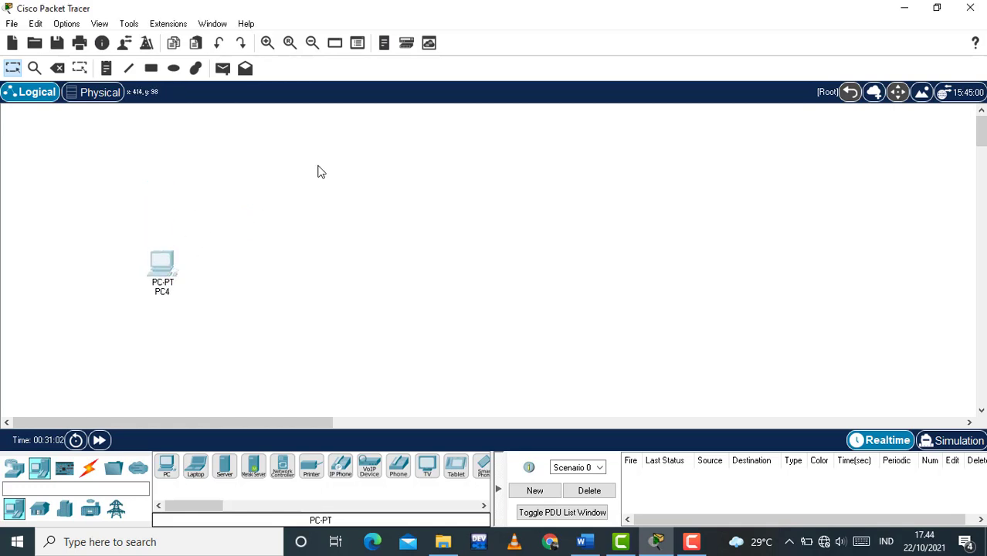
Rename the placed PC as Komputer 1
{"action": "left_click", "coordinate": [163, 293]}
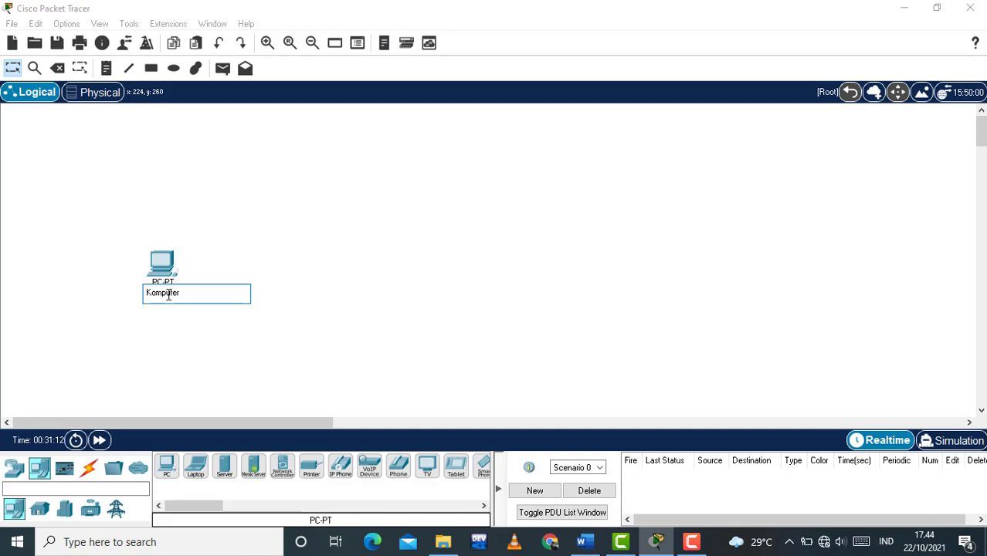
{"action": "left_click", "coordinate": [185, 265]}
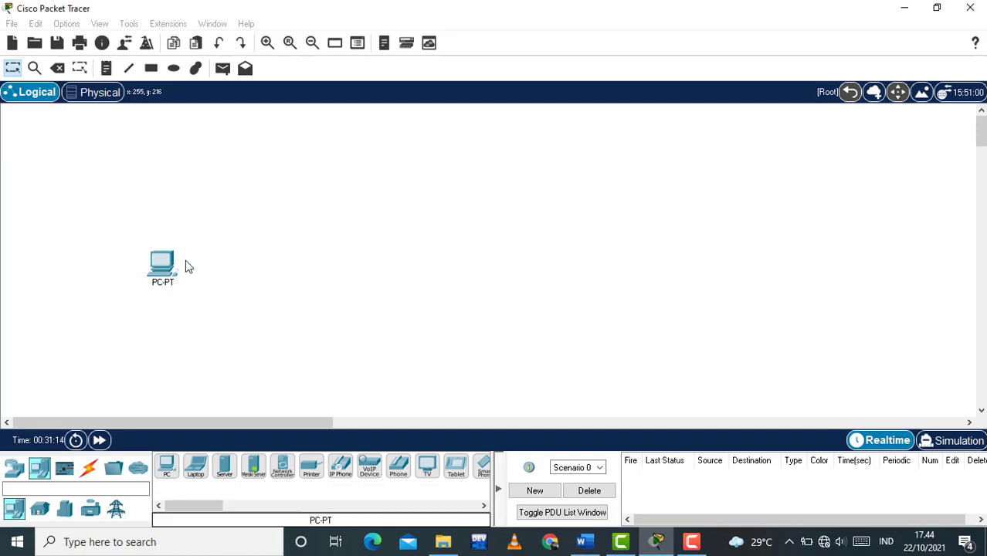
{"action": "double_click", "coordinate": [161, 268]}
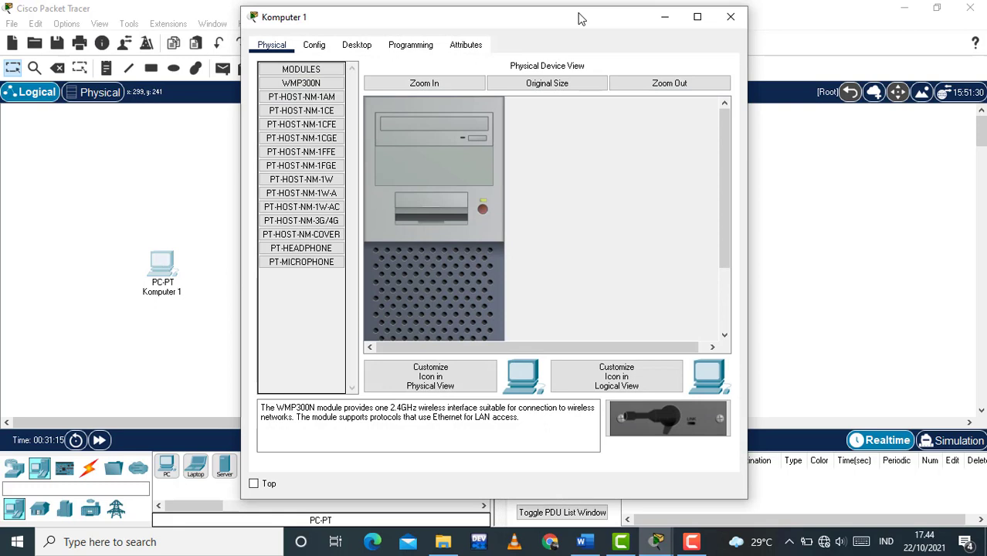
{"action": "left_click", "coordinate": [730, 16]}
Duplicate Komputer 1 into a row of seven PCs and shift the whole row down and to the right
{"action": "left_click_drag", "start_coordinate": [160, 276], "coordinate": [391, 272]}
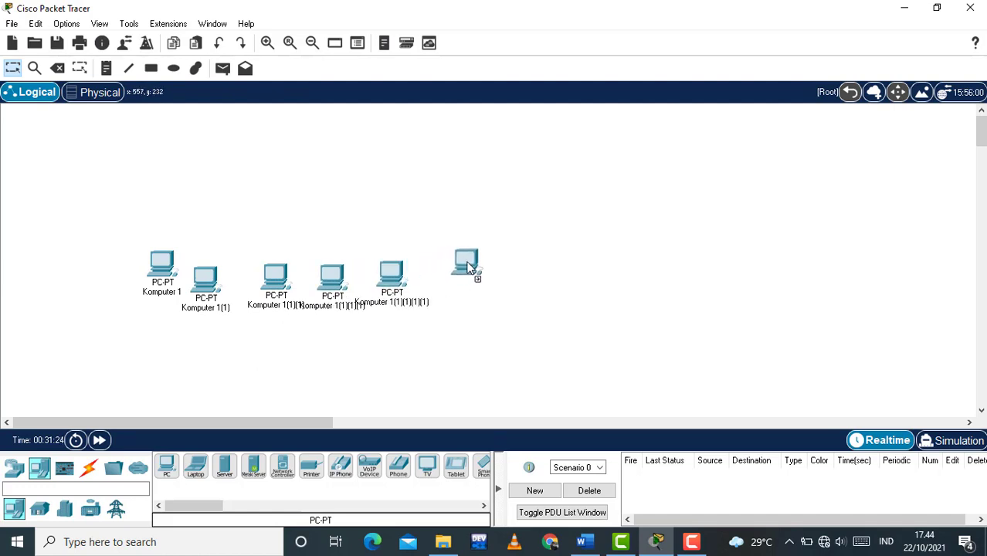
{"action": "left_click_drag", "start_coordinate": [469, 267], "coordinate": [471, 217]}
{"action": "left_click_drag", "start_coordinate": [517, 248], "coordinate": [517, 248]}
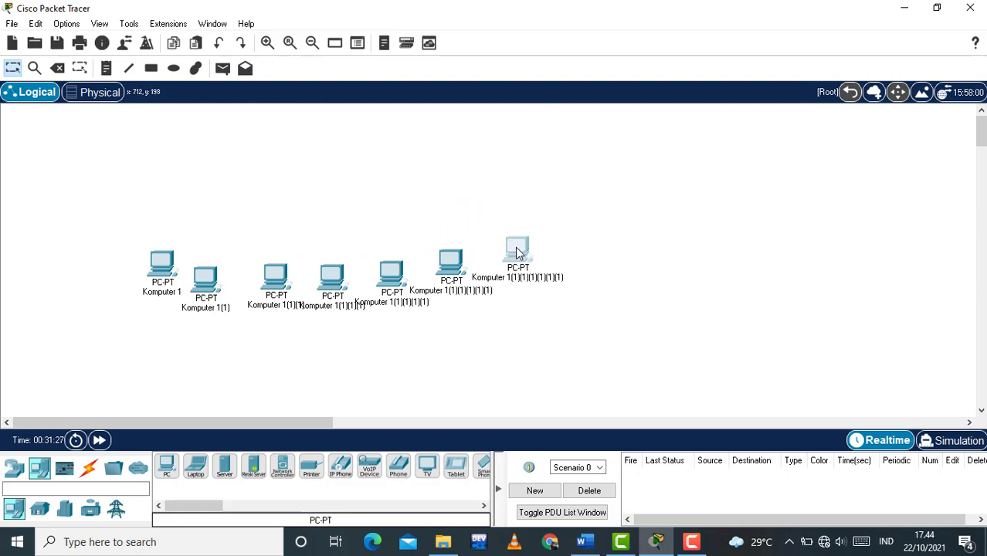
{"action": "left_click_drag", "start_coordinate": [97, 224], "coordinate": [608, 363]}
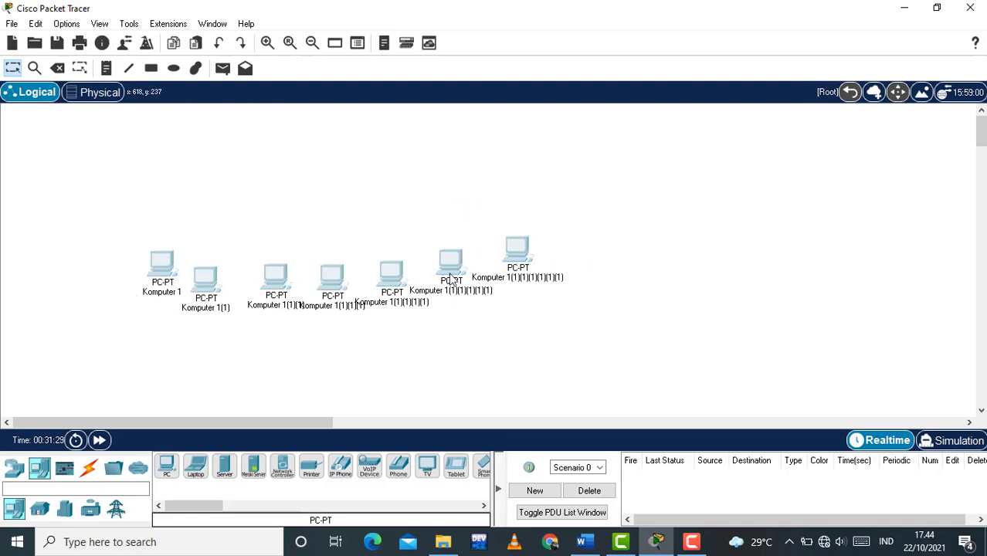
{"action": "left_click_drag", "start_coordinate": [452, 277], "coordinate": [518, 326]}
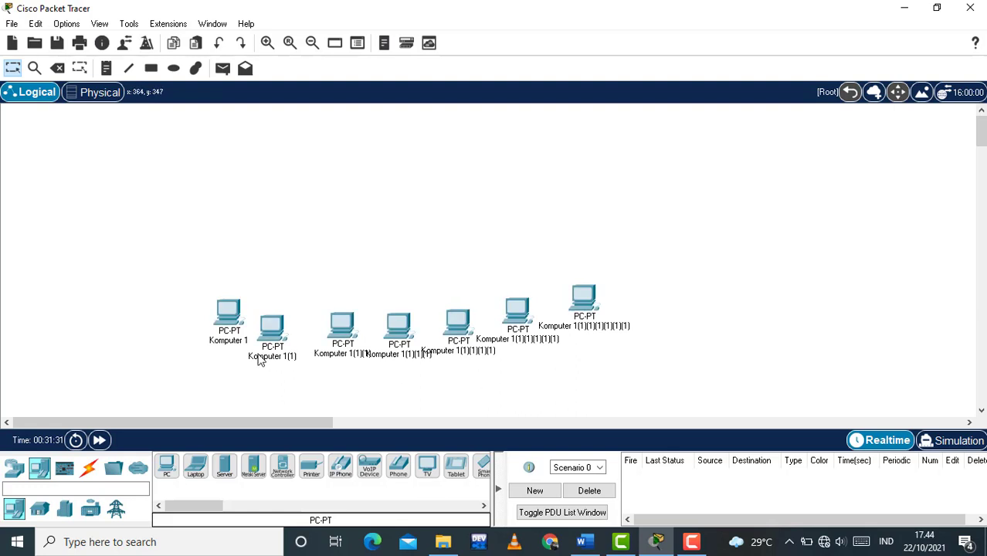
Rename the first and second PC copies as Komputer 2 and Komputer 3
{"action": "left_click", "coordinate": [283, 357]}
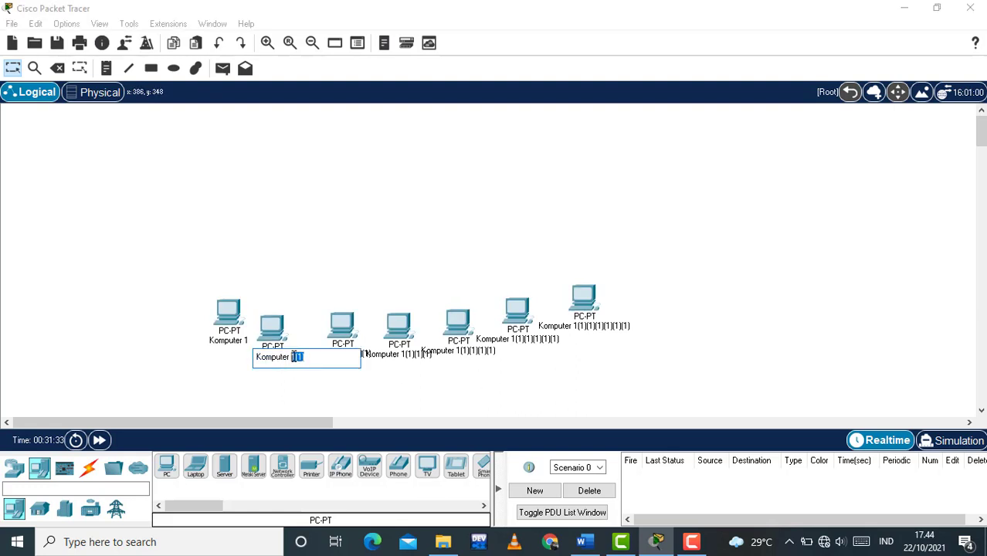
{"action": "type", "text": "2"}
{"action": "left_click", "coordinate": [426, 381]}
{"action": "double_click", "coordinate": [328, 353]}
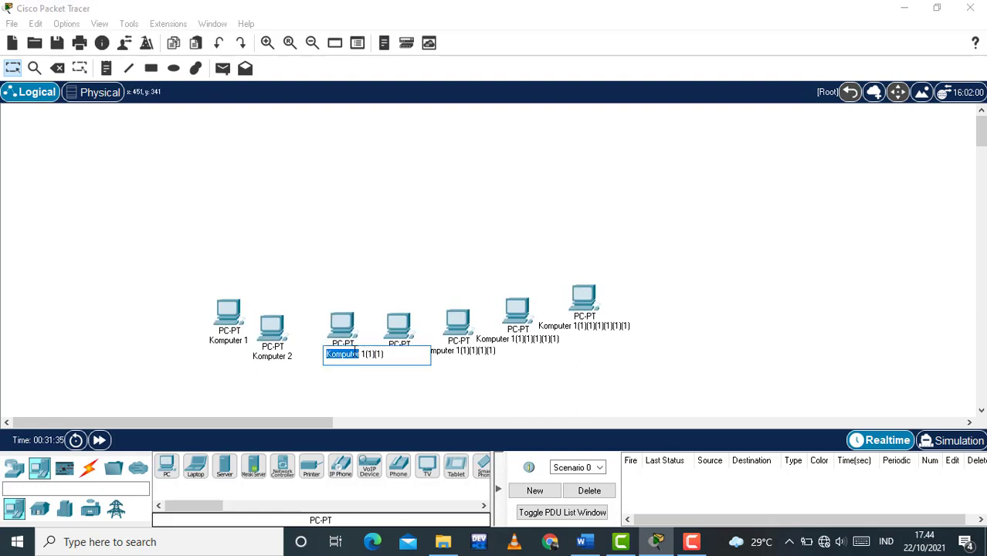
{"action": "left_click_drag", "start_coordinate": [387, 355], "coordinate": [358, 359]}
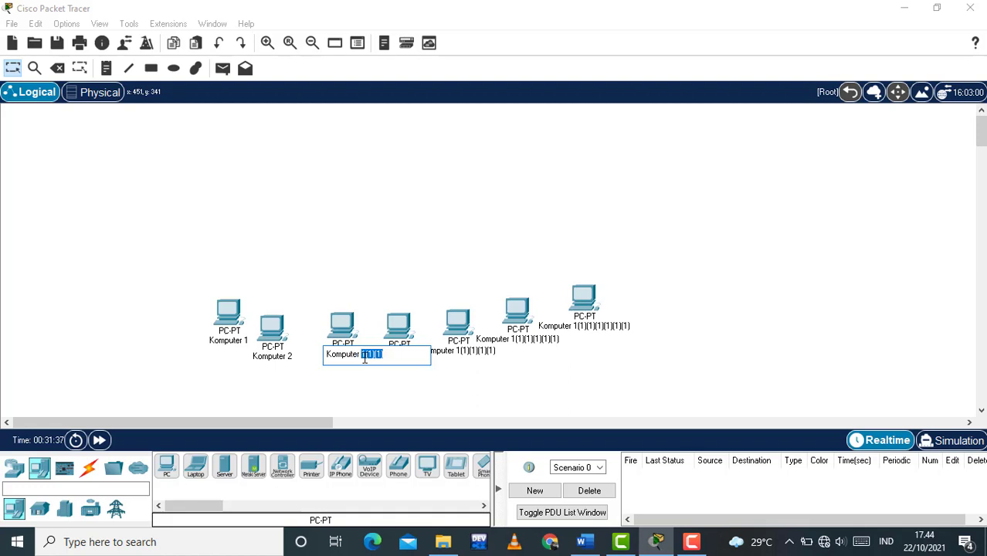
{"action": "type", "text": "3"}
{"action": "left_click", "coordinate": [492, 387]}
Rename the third and fourth PC copies as Komputer 4 and Komputer 5
{"action": "double_click", "coordinate": [401, 356]}
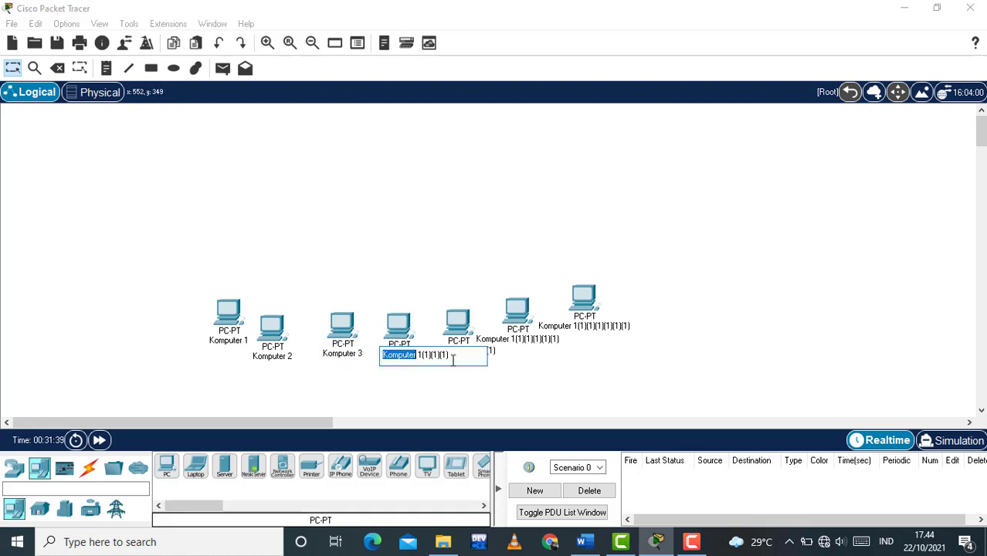
{"action": "left_click_drag", "start_coordinate": [454, 360], "coordinate": [418, 357]}
{"action": "key", "text": "BackSpace"}
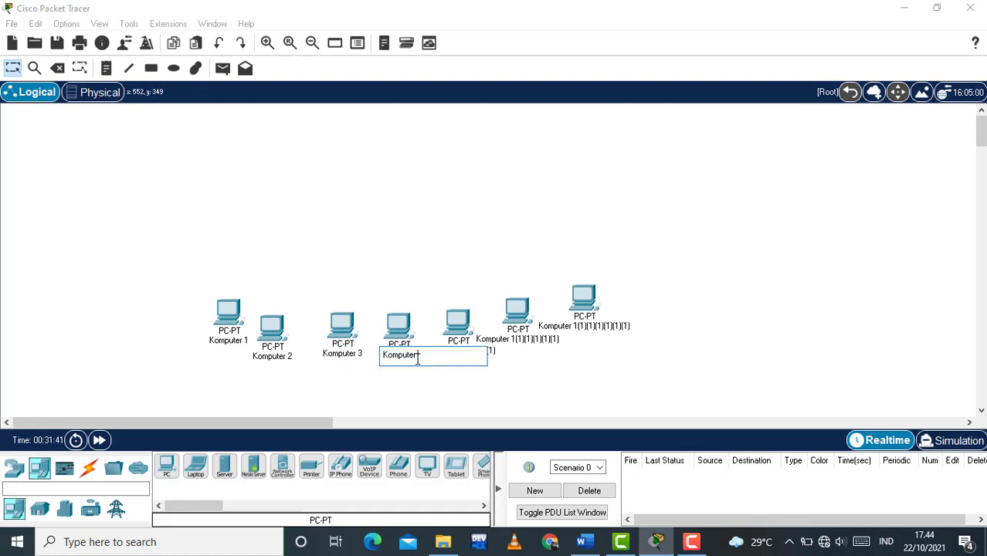
{"action": "left_click", "coordinate": [544, 379]}
{"action": "double_click", "coordinate": [477, 350]}
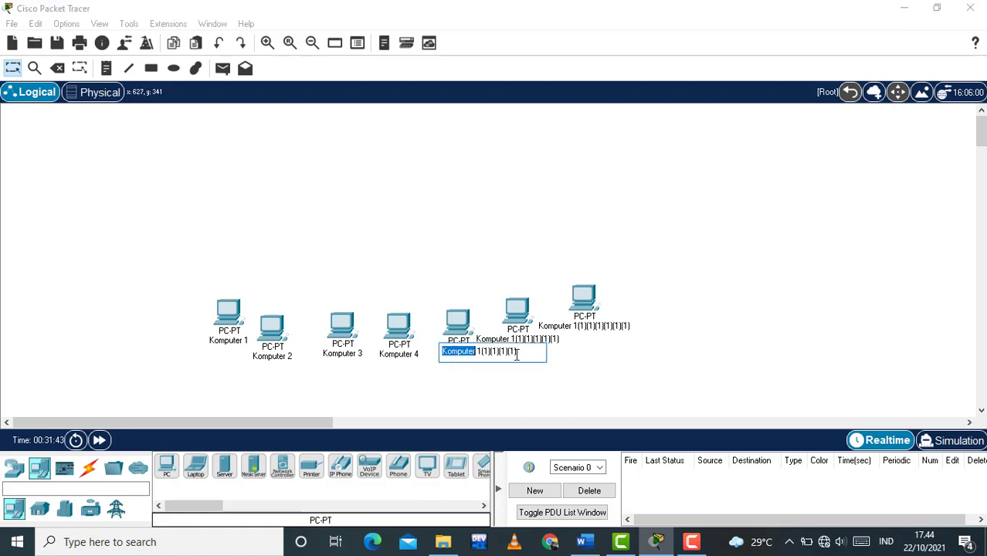
{"action": "left_click_drag", "start_coordinate": [517, 355], "coordinate": [481, 355]}
{"action": "type", "text": "5"}
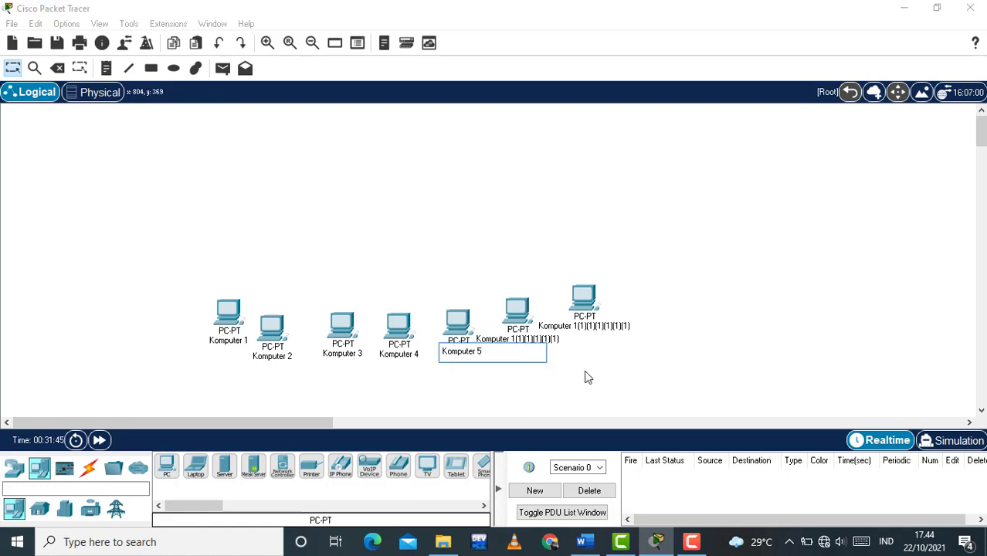
{"action": "left_click", "coordinate": [586, 375]}
Rename the fifth PC copy as Komputer 6
{"action": "double_click", "coordinate": [534, 340]}
{"action": "left_click", "coordinate": [586, 345]}
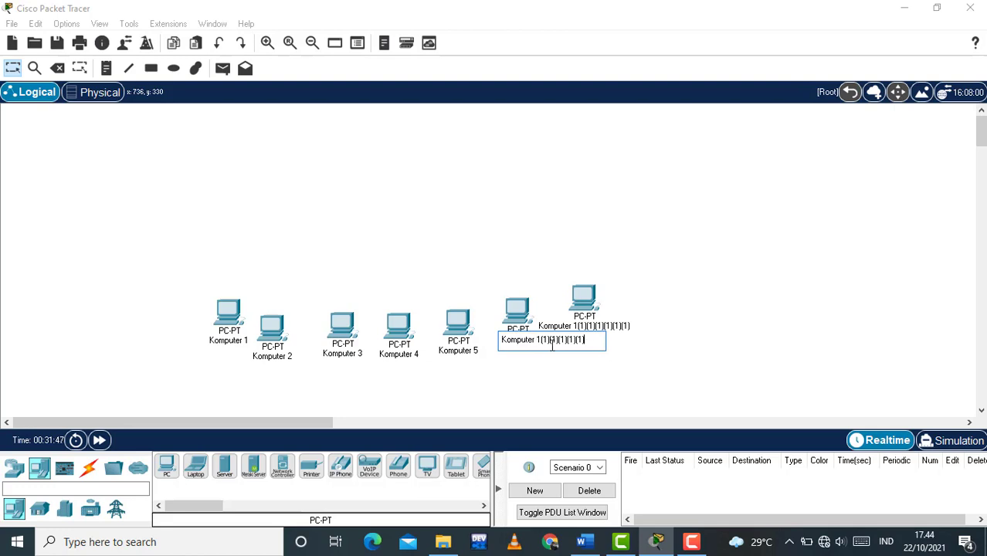
{"action": "left_click_drag", "start_coordinate": [540, 346], "coordinate": [537, 345]}
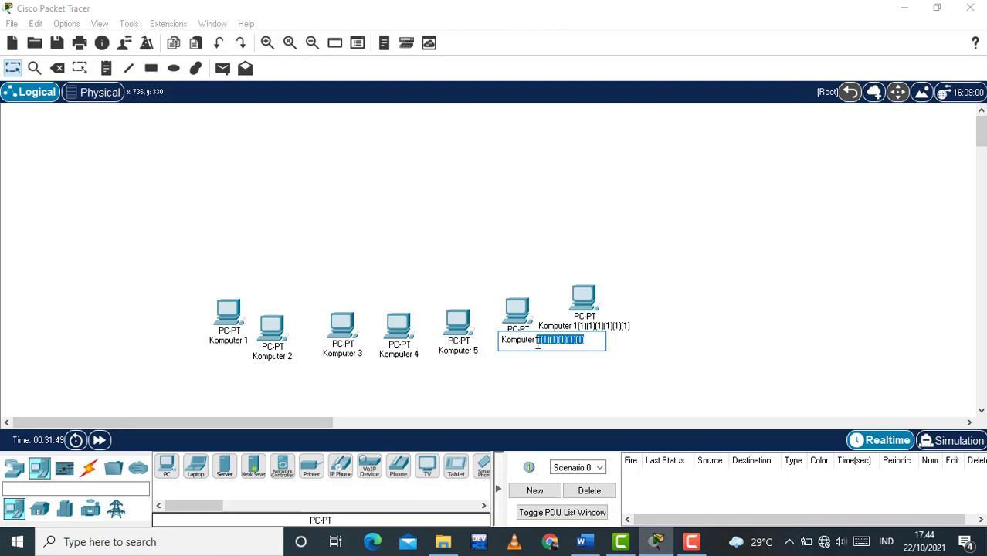
{"action": "type", "text": "6"}
{"action": "left_click", "coordinate": [630, 348]}
Rename the last PC copy as Komputer 7 and align it roughly with the end of the PC row
{"action": "double_click", "coordinate": [592, 326]}
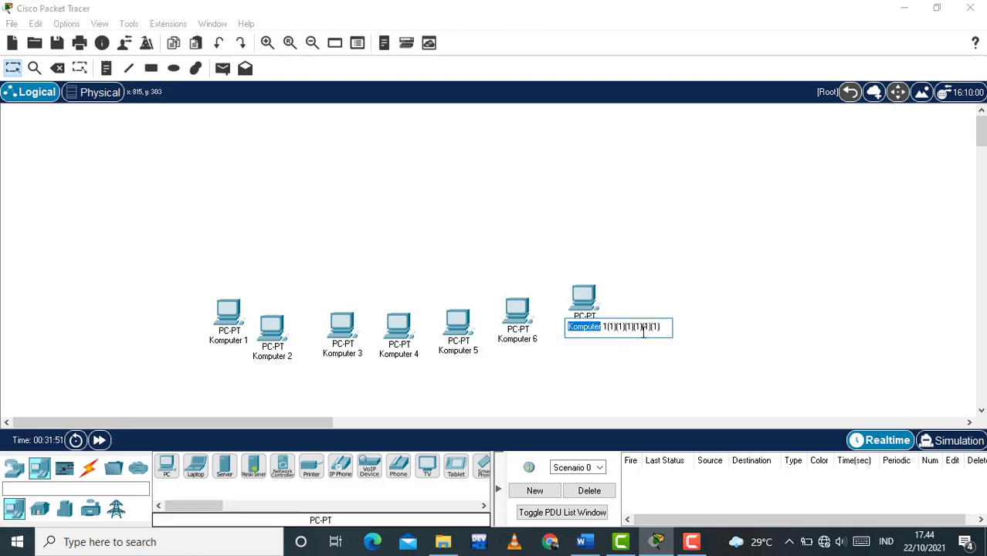
{"action": "left_click_drag", "start_coordinate": [657, 327], "coordinate": [608, 327]}
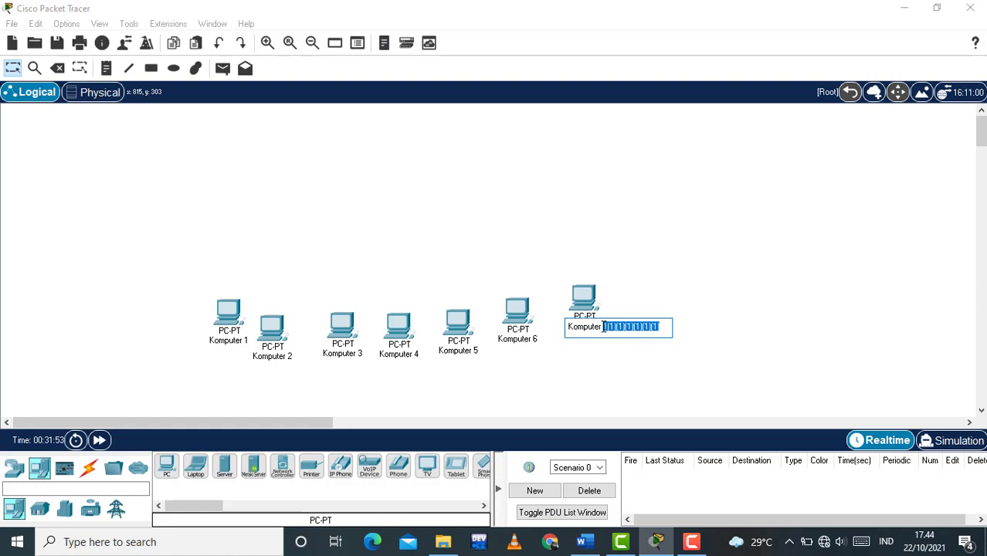
{"action": "type", "text": "7"}
{"action": "left_click", "coordinate": [757, 325]}
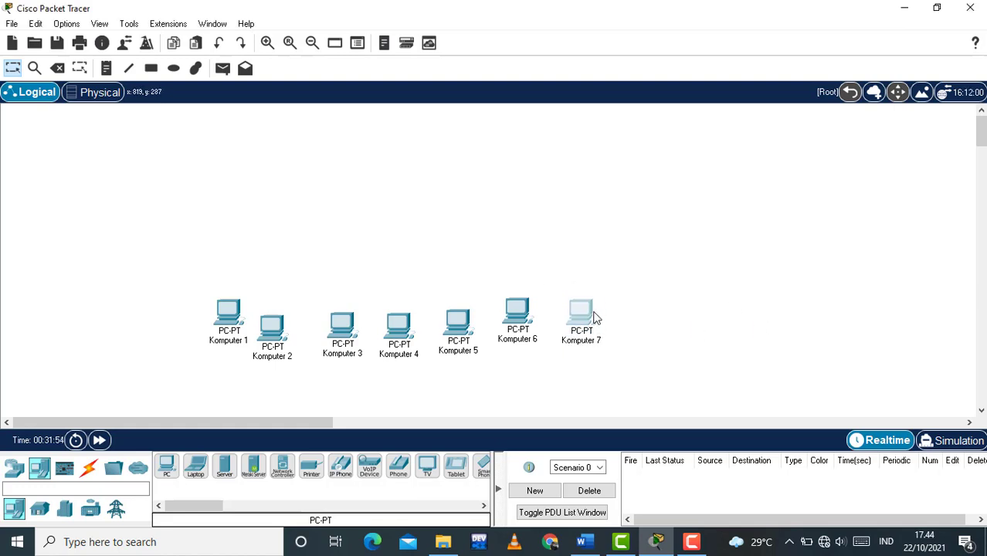
{"action": "left_click_drag", "start_coordinate": [595, 317], "coordinate": [591, 306]}
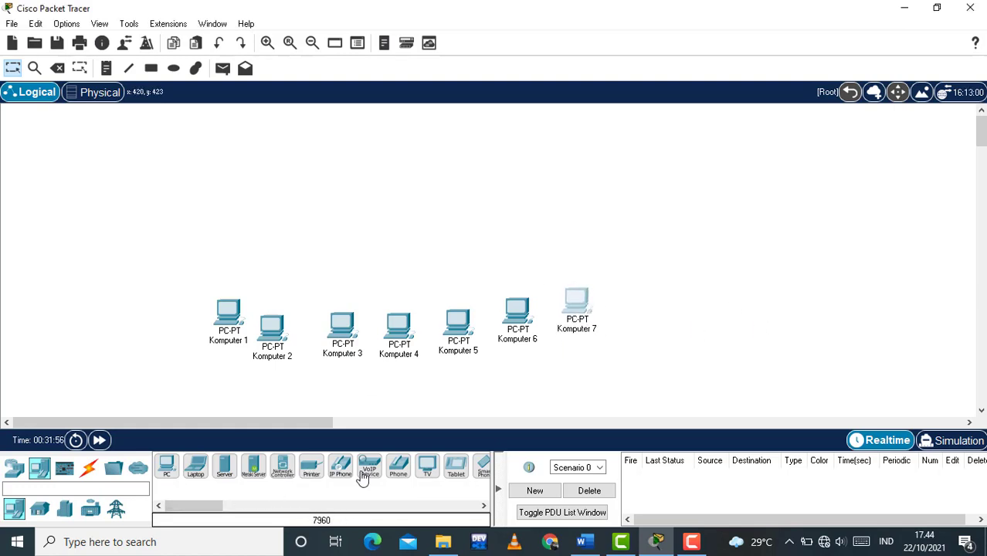
Place a server centrally above the PC row and move Komputer 1 and Komputer 2 slightly upward
{"action": "left_click", "coordinate": [225, 467]}
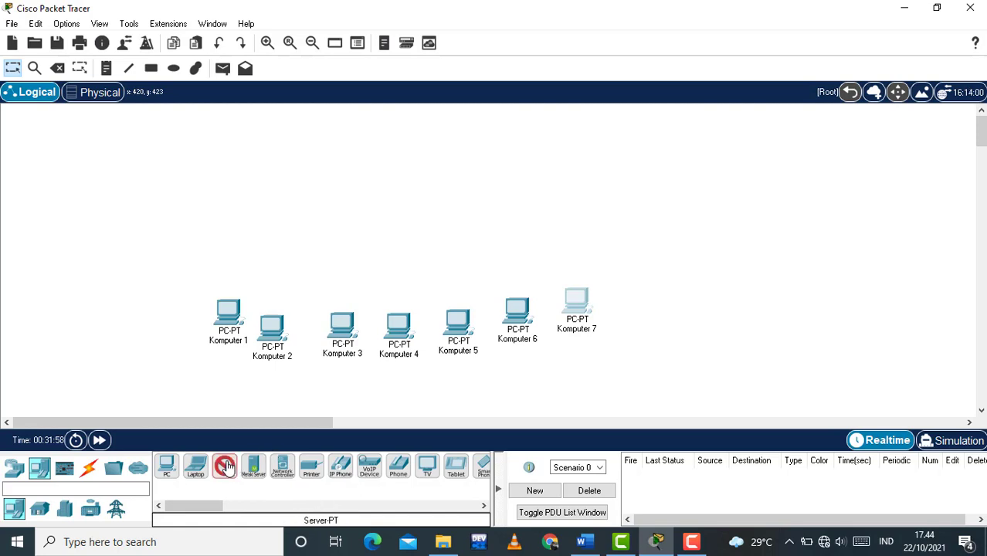
{"action": "left_click", "coordinate": [388, 163]}
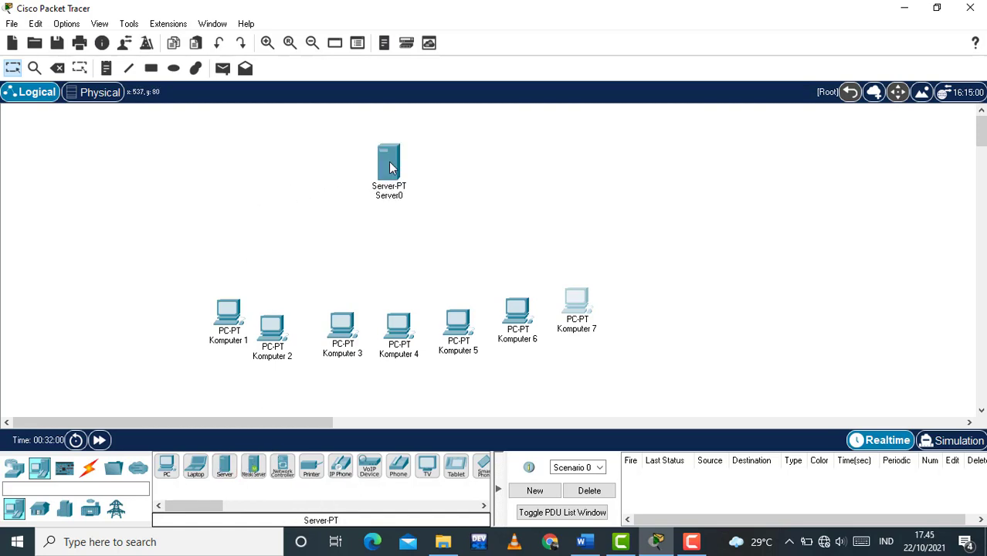
{"action": "left_click_drag", "start_coordinate": [394, 176], "coordinate": [401, 163]}
{"action": "left_click_drag", "start_coordinate": [238, 317], "coordinate": [215, 293]}
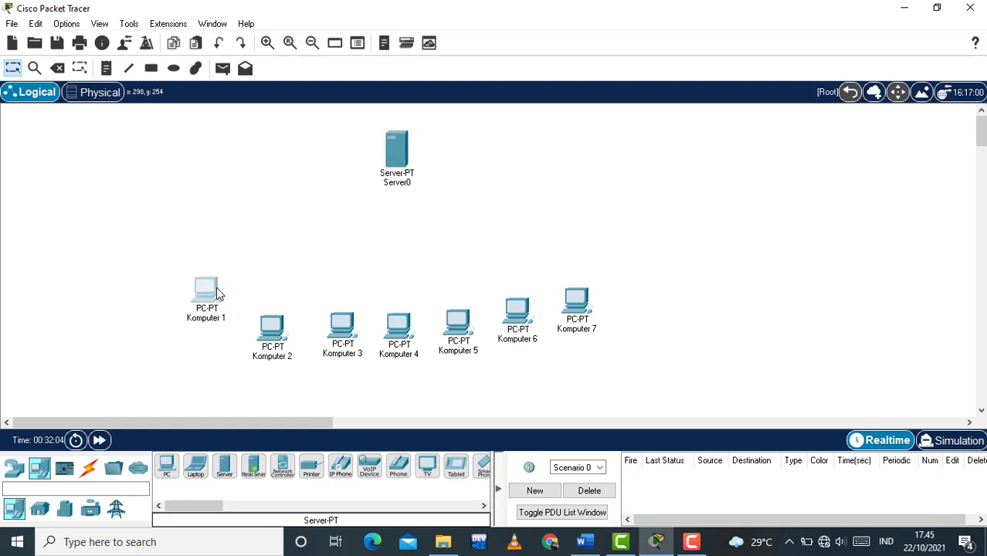
{"action": "left_click_drag", "start_coordinate": [278, 328], "coordinate": [276, 315]}
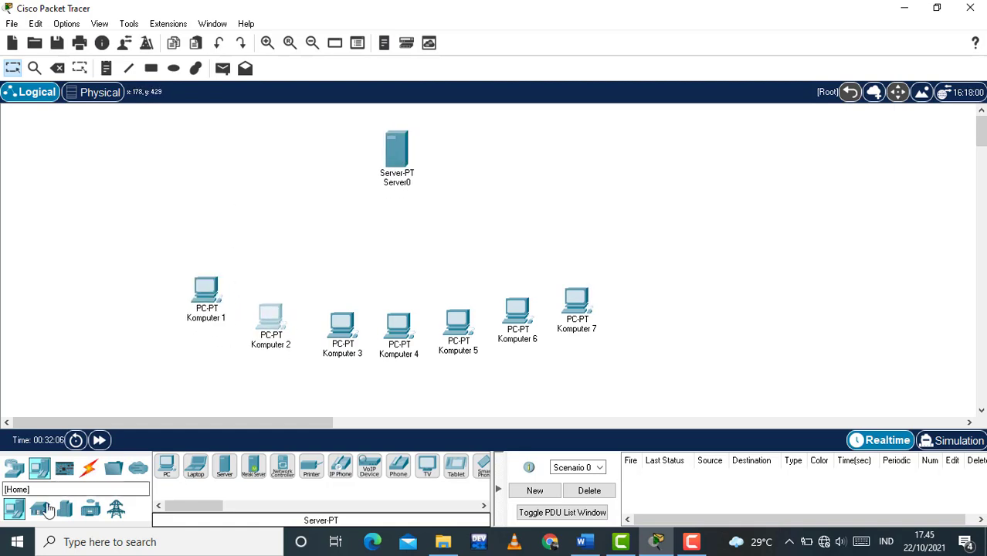
Place a 2950-24 switch between the server and the PC row
{"action": "left_click", "coordinate": [14, 467]}
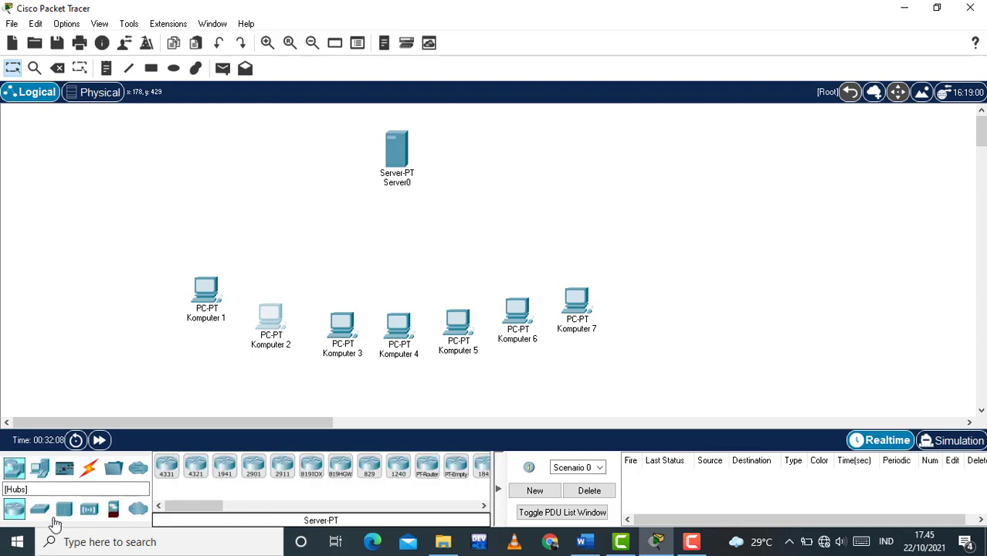
{"action": "left_click", "coordinate": [39, 509]}
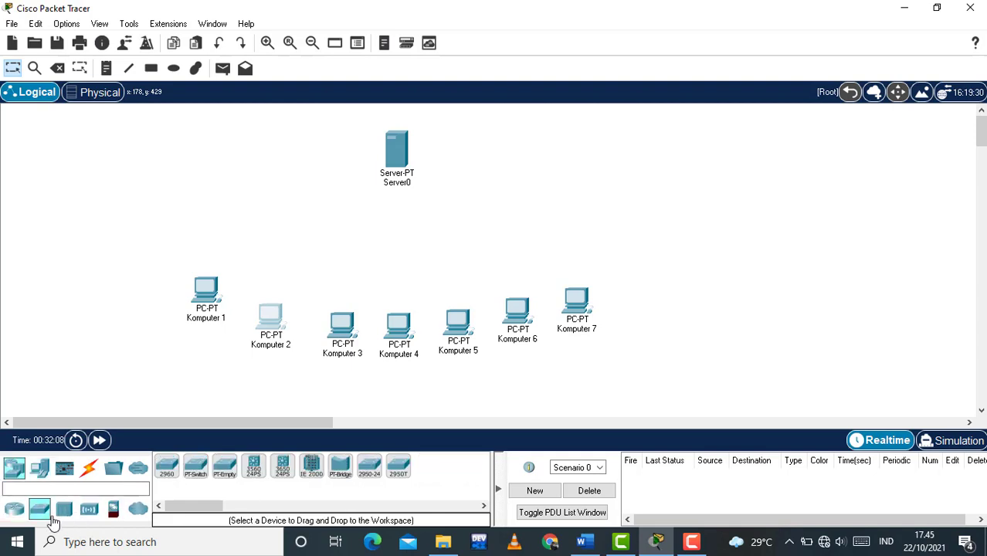
{"action": "left_click", "coordinate": [367, 480]}
{"action": "left_click", "coordinate": [394, 237]}
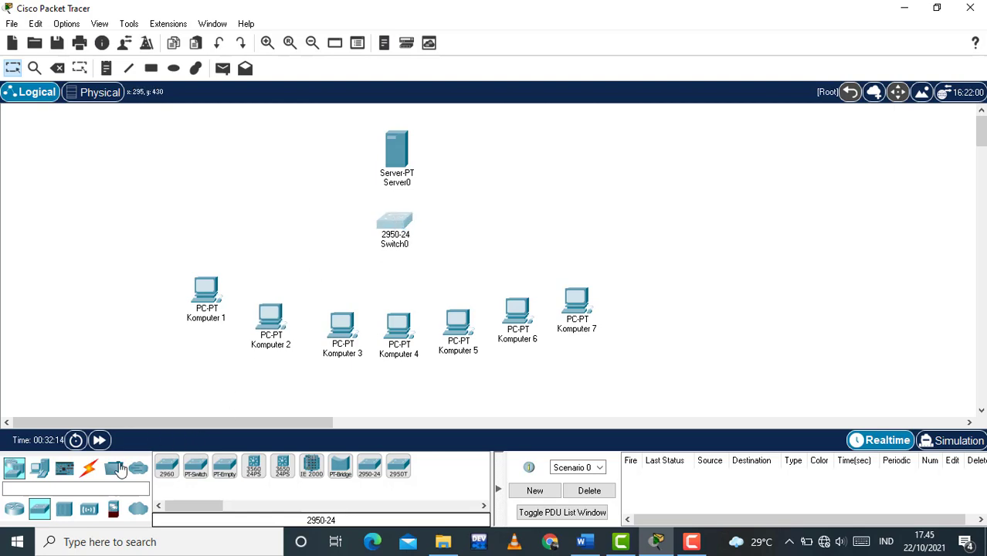
Connect Komputer 1's FastEthernet0 port to the 2950-24 switch with a Copper Straight-Through cable
{"action": "left_click", "coordinate": [90, 478]}
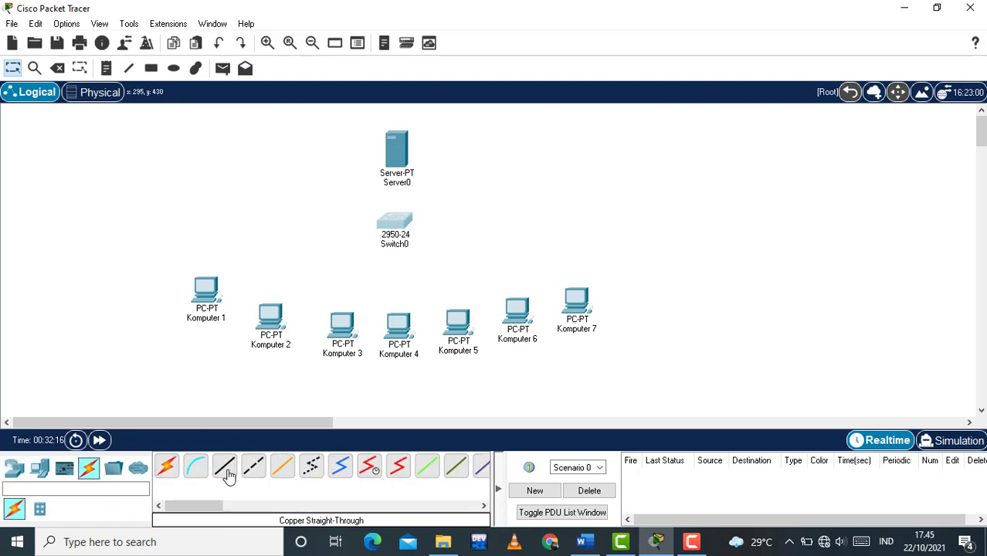
{"action": "left_click", "coordinate": [227, 468]}
{"action": "left_click", "coordinate": [223, 298]}
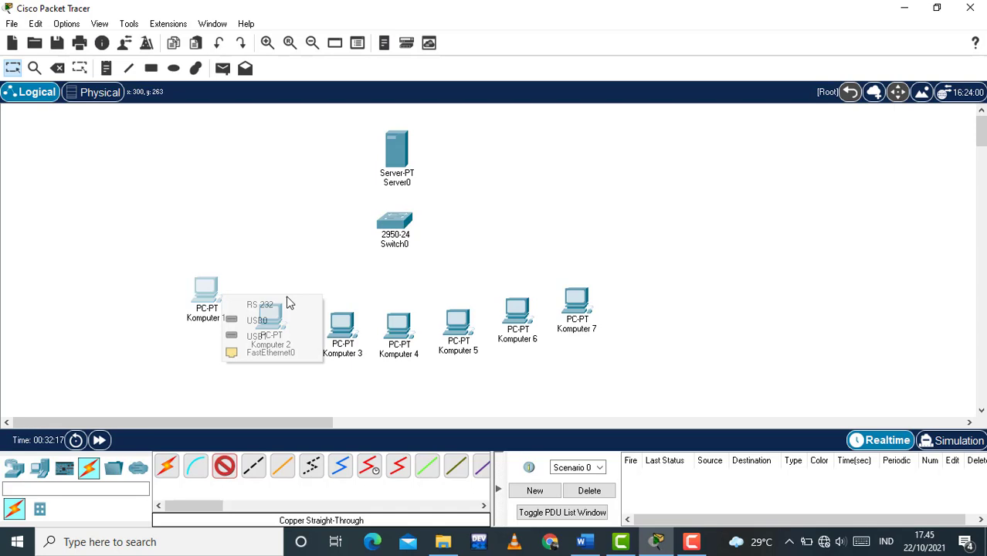
{"action": "left_click", "coordinate": [271, 353]}
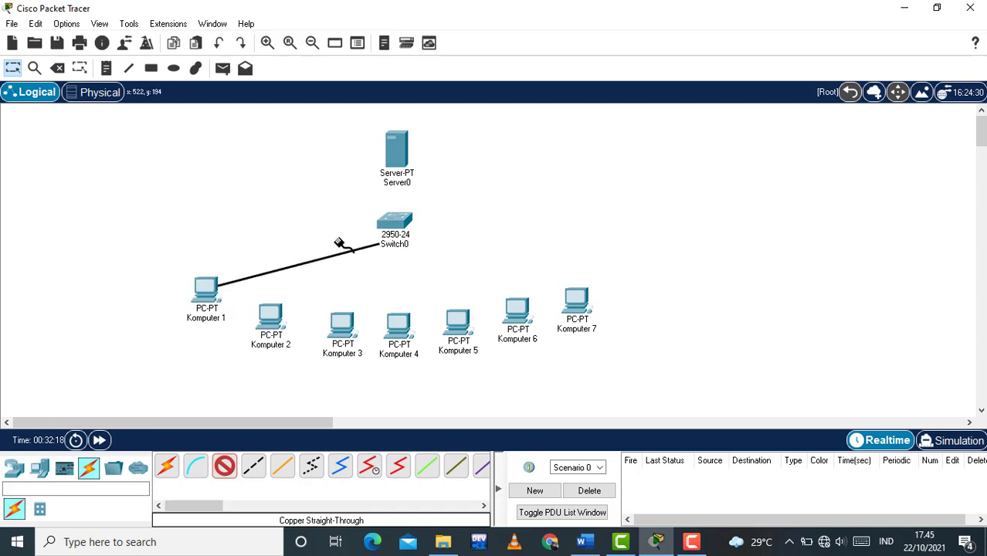
{"action": "left_click", "coordinate": [401, 223]}
{"action": "left_click", "coordinate": [455, 26]}
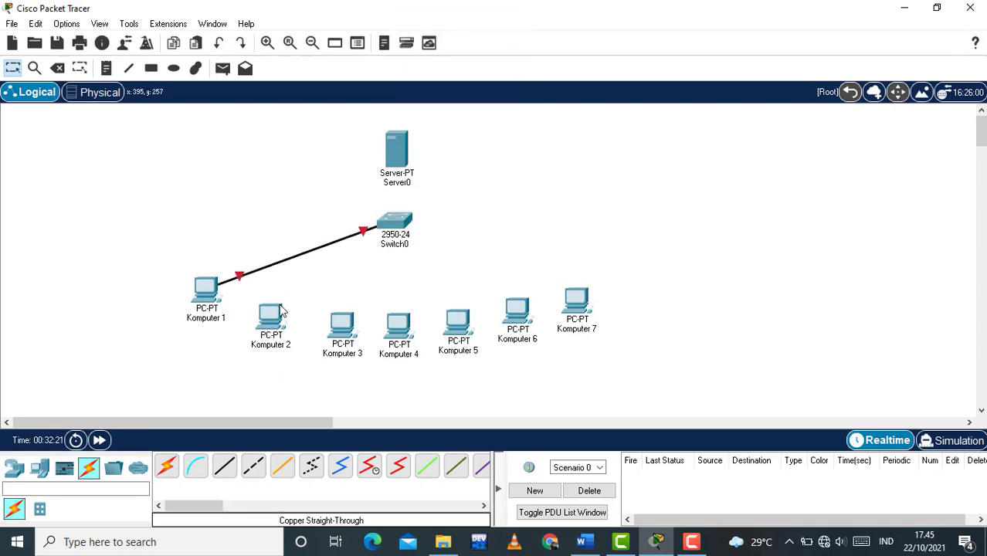
Connect Komputer 2's FastEthernet0 port to a free FastEthernet port on the 2950-24 switch with a Copper Straight-Through cable
{"action": "left_click", "coordinate": [224, 466]}
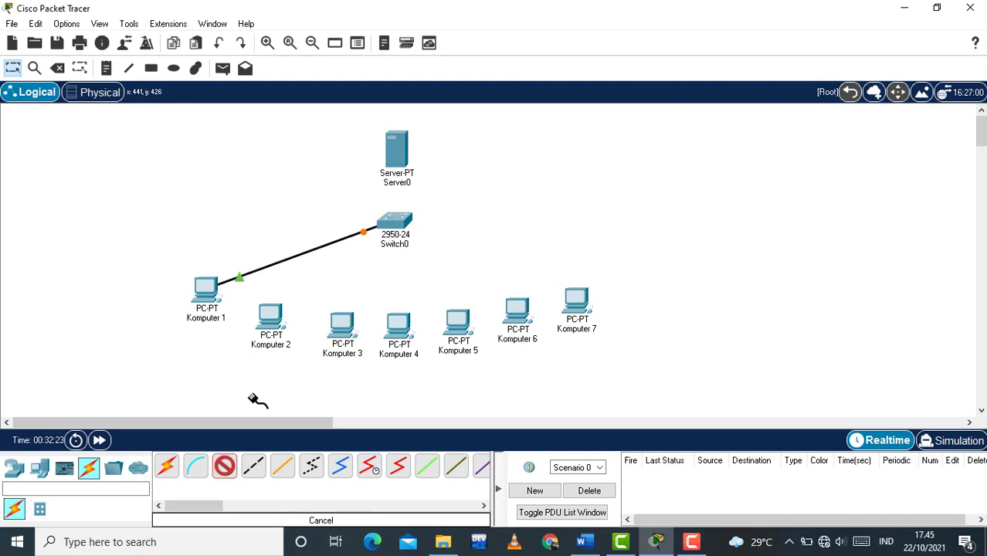
{"action": "left_click", "coordinate": [272, 317]}
{"action": "left_click", "coordinate": [313, 376]}
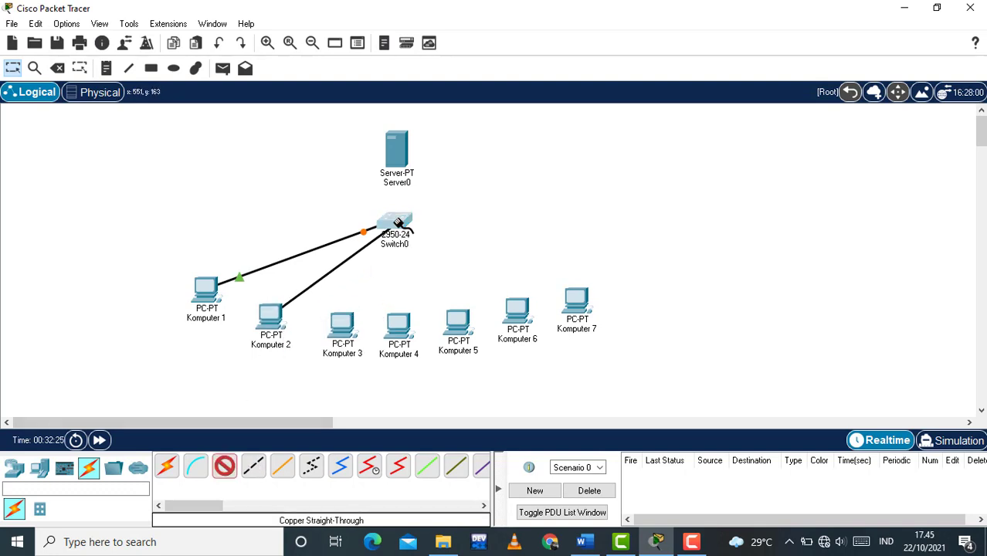
{"action": "left_click", "coordinate": [402, 227]}
{"action": "left_click", "coordinate": [436, 26]}
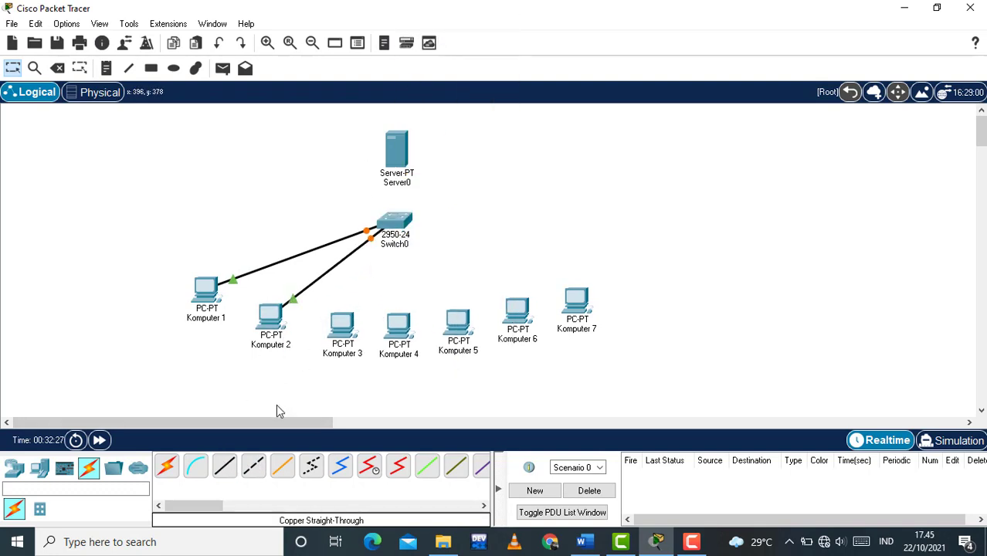
Connect Komputer 3's FastEthernet0 port to the switch's FastEthernet0/3 port with a Copper Straight-Through cable
{"action": "left_click", "coordinate": [224, 466]}
{"action": "left_click", "coordinate": [342, 333]}
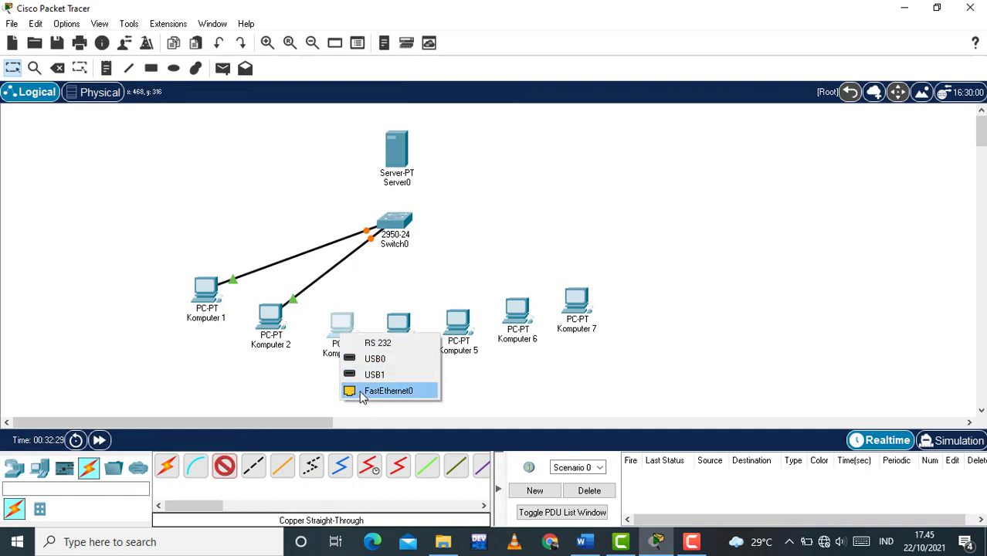
{"action": "left_click", "coordinate": [372, 391]}
{"action": "left_click", "coordinate": [395, 218]}
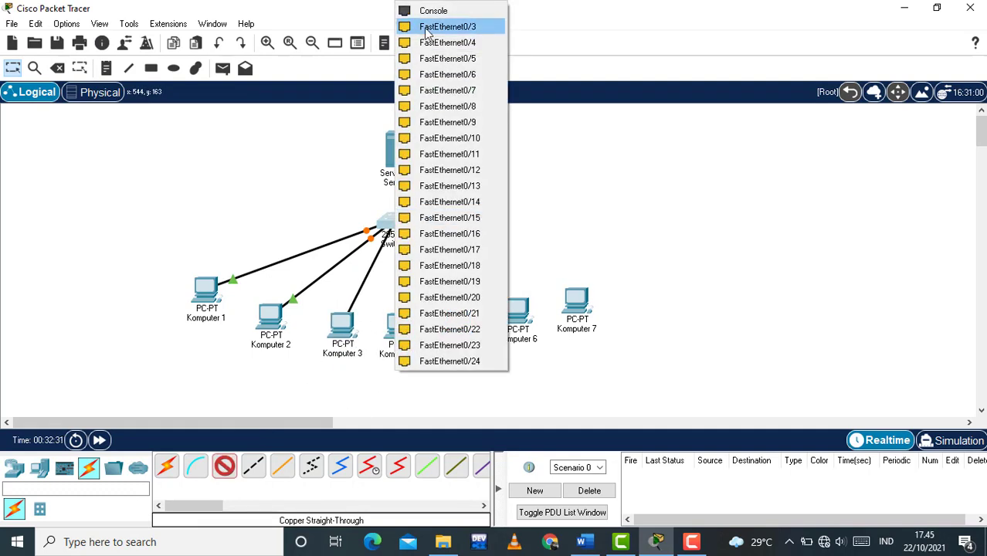
{"action": "left_click", "coordinate": [452, 24]}
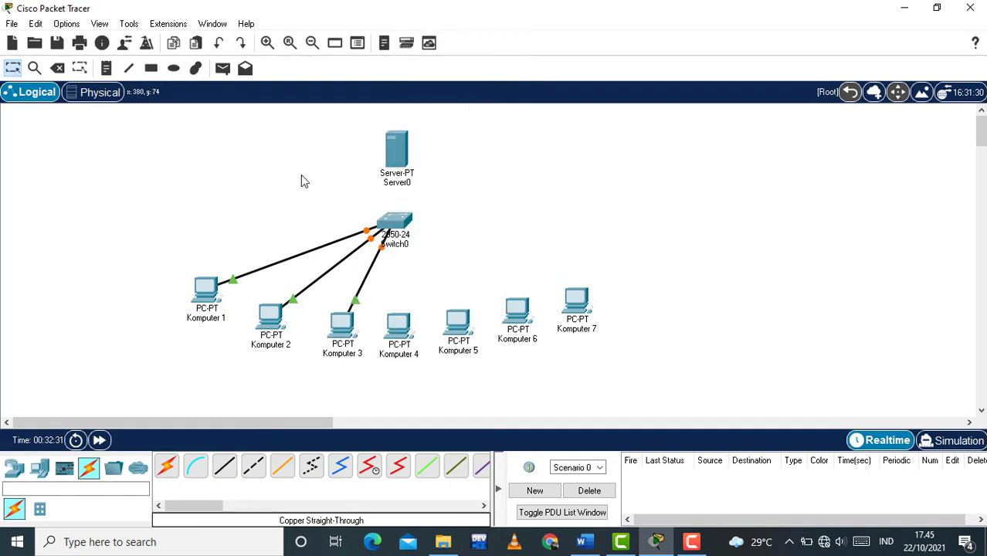
Connect Komputer 4's FastEthernet0 port to a free FastEthernet port on the switch with a Copper Straight-Through cable
{"action": "left_click", "coordinate": [224, 466]}
{"action": "left_click", "coordinate": [402, 325]}
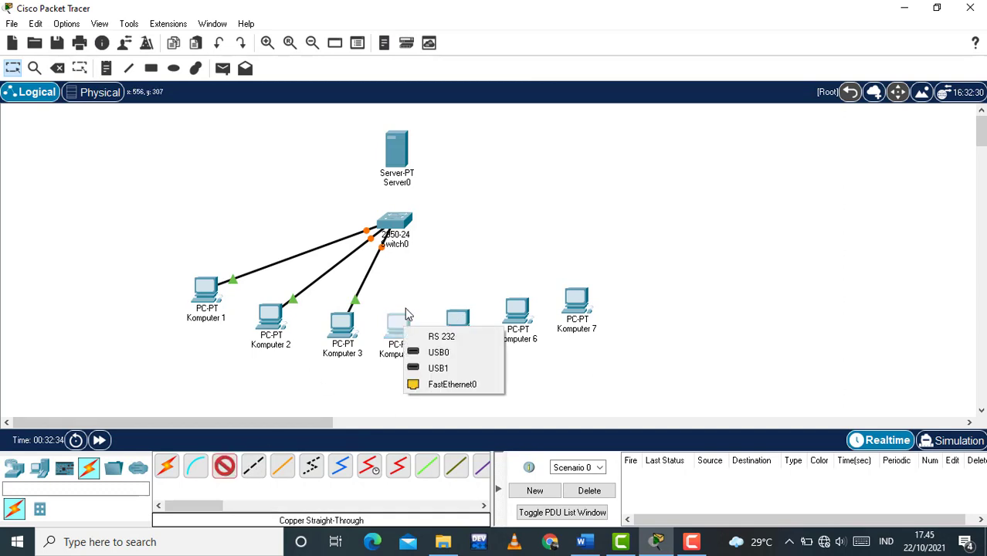
{"action": "left_click", "coordinate": [437, 384]}
{"action": "left_click", "coordinate": [393, 224]}
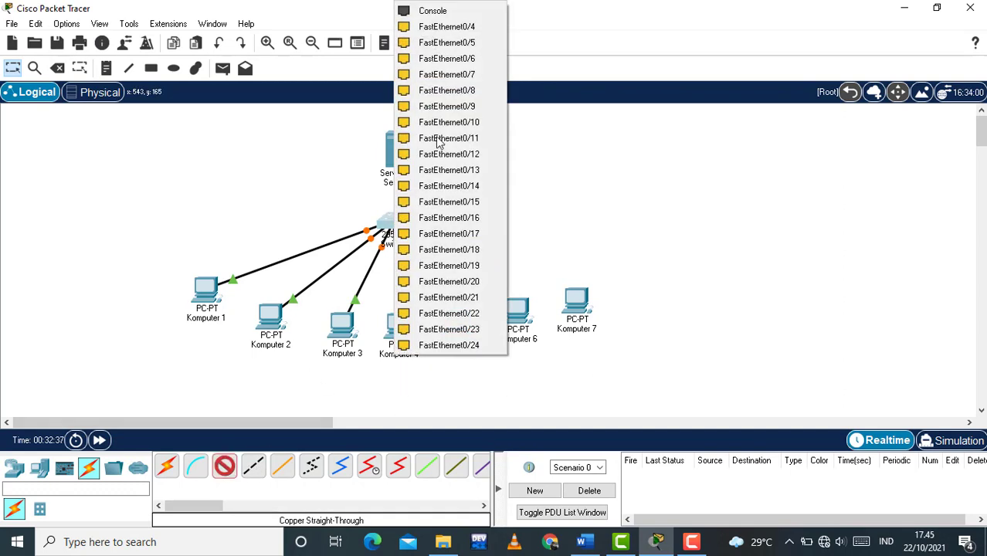
{"action": "left_click", "coordinate": [429, 43]}
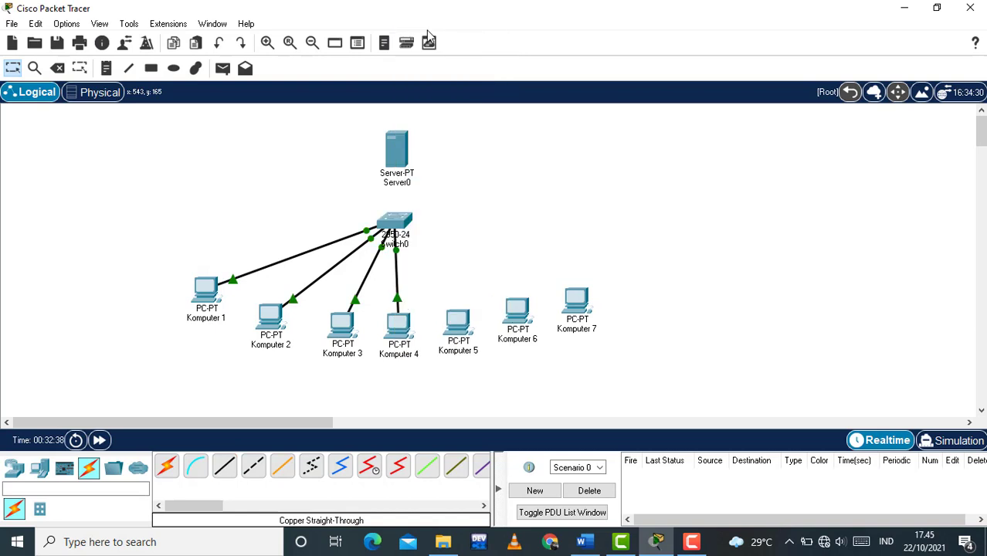
Connect Komputer 5's FastEthernet0 port to a free FastEthernet port on the switch with a Copper Straight-Through cable
{"action": "left_click", "coordinate": [224, 478]}
{"action": "left_click", "coordinate": [459, 324]}
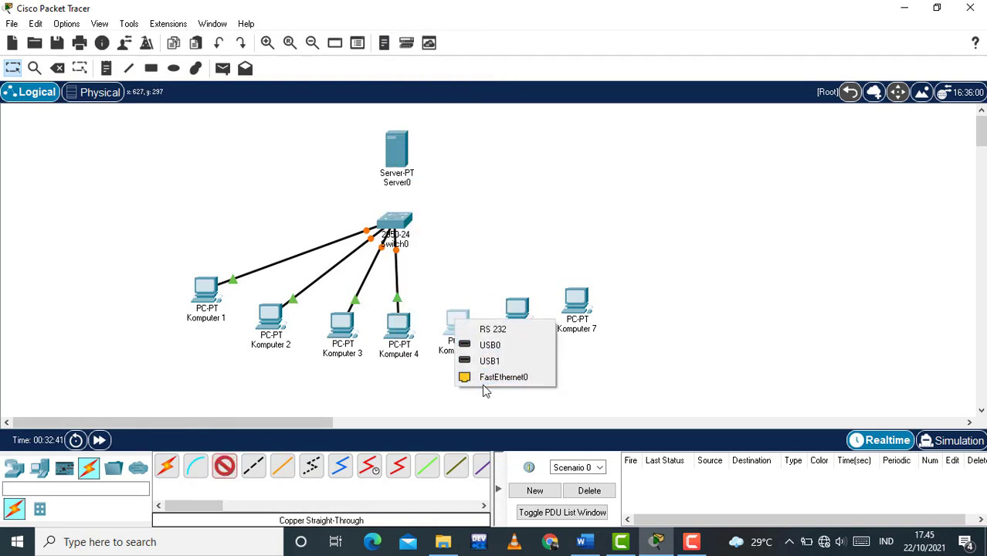
{"action": "left_click", "coordinate": [485, 390]}
{"action": "left_click", "coordinate": [467, 326]}
{"action": "left_click", "coordinate": [503, 377]}
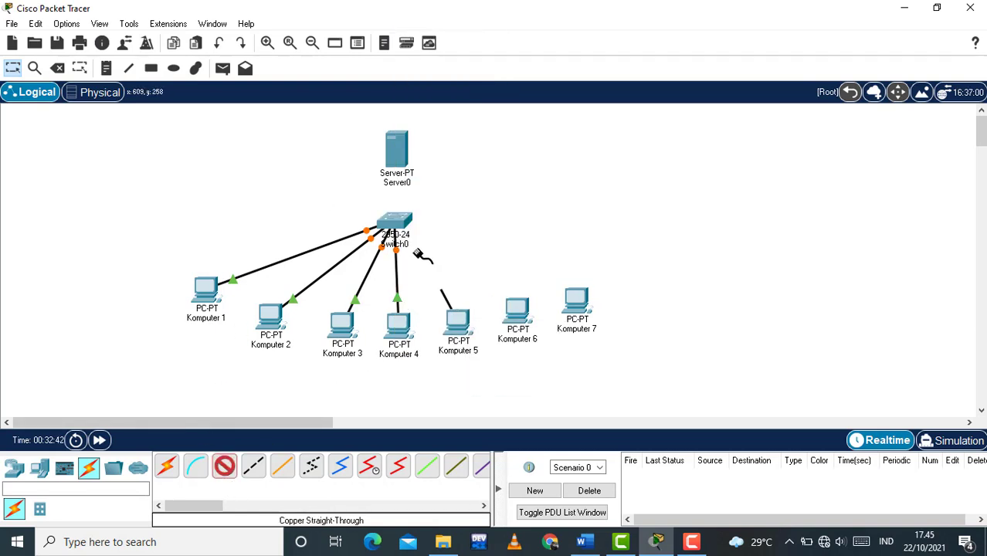
{"action": "left_click", "coordinate": [394, 224]}
{"action": "left_click", "coordinate": [437, 41]}
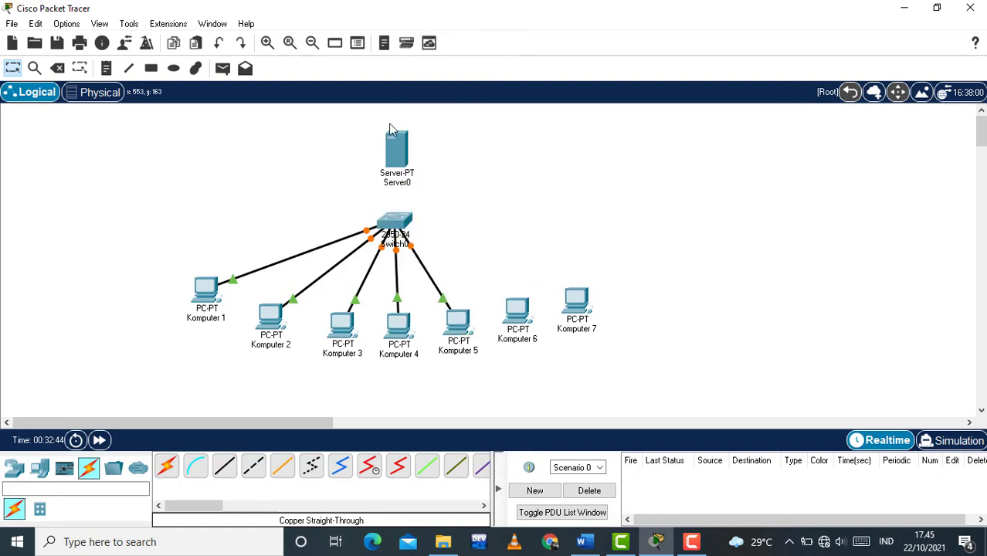
Connect Komputer 6's FastEthernet0 port to the switch's FastEthernet0/6 port with a Copper Straight-Through cable
{"action": "left_click", "coordinate": [224, 466]}
{"action": "left_click", "coordinate": [523, 306]}
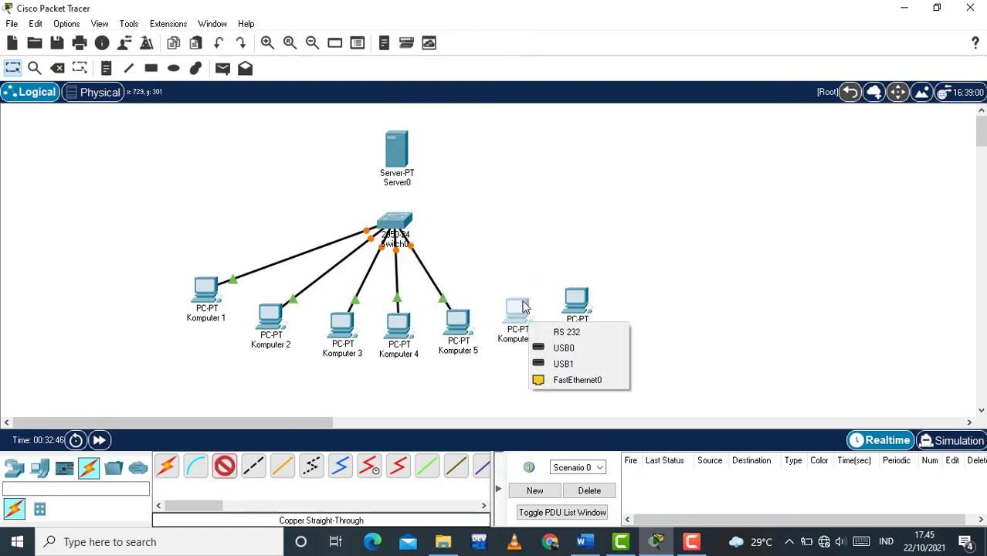
{"action": "left_click", "coordinate": [556, 380]}
{"action": "left_click", "coordinate": [397, 222]}
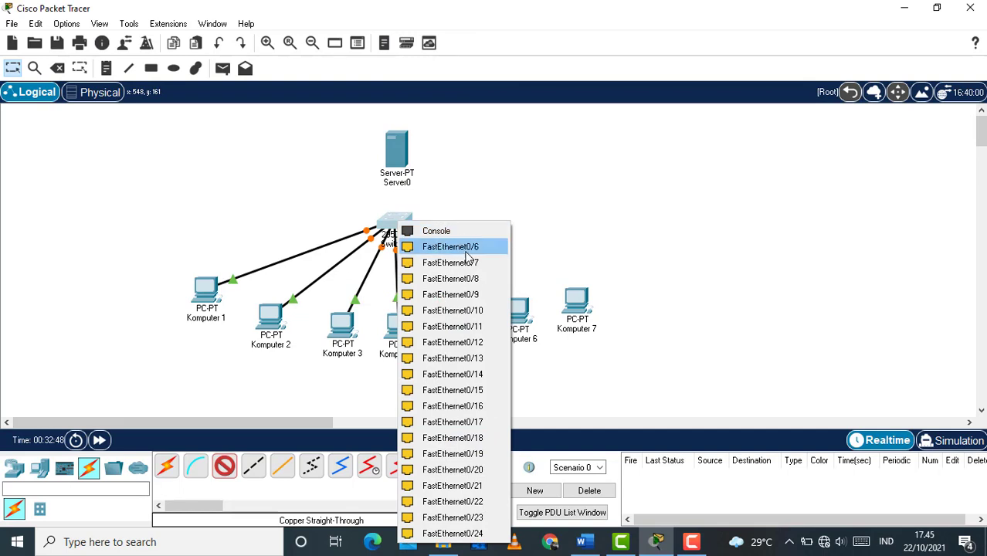
{"action": "left_click", "coordinate": [460, 248]}
Connect Komputer 7's FastEthernet0 port to the switch's FastEthernet0/7 port with a Copper Straight-Through cable
{"action": "left_click", "coordinate": [224, 466]}
{"action": "left_click", "coordinate": [577, 302]}
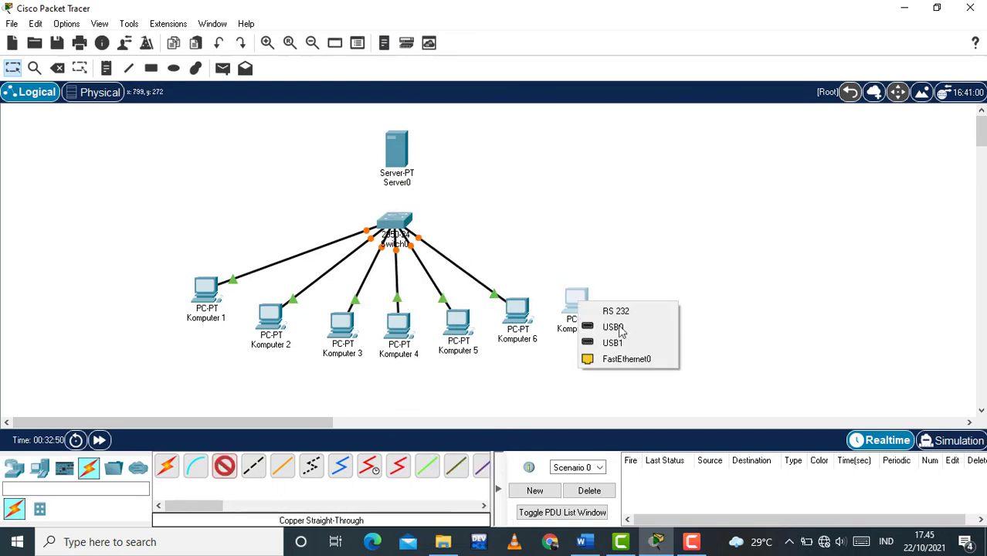
{"action": "left_click", "coordinate": [627, 358]}
{"action": "left_click", "coordinate": [396, 225]}
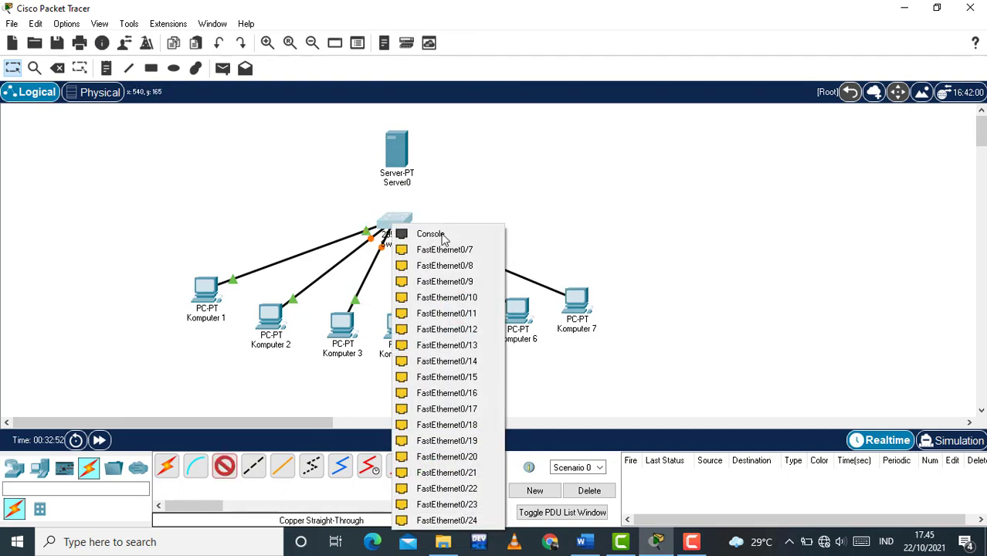
{"action": "left_click", "coordinate": [444, 249]}
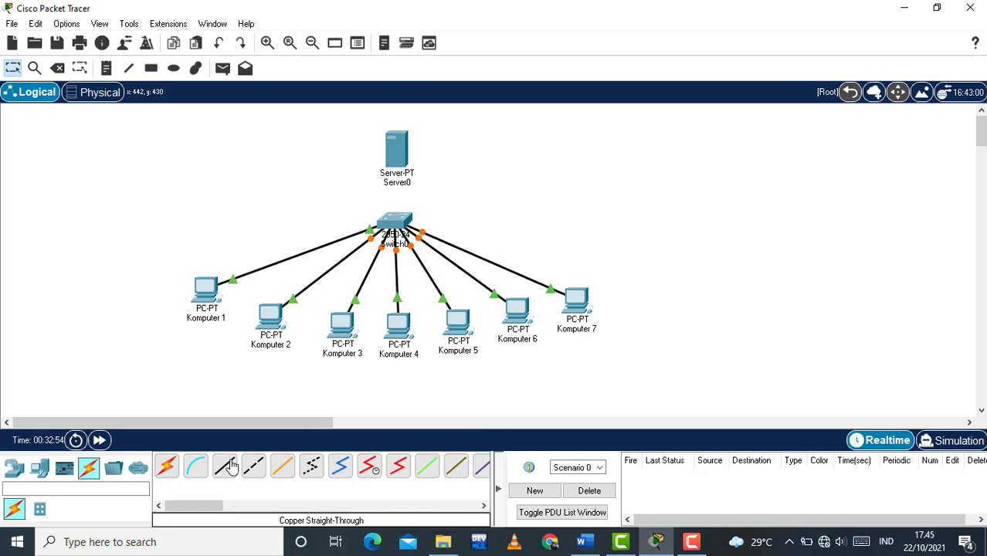
Connect the switch's FastEthernet0/8 port to Server0 with a Copper Straight-Through cable
{"action": "left_click", "coordinate": [226, 466]}
{"action": "left_click", "coordinate": [399, 221]}
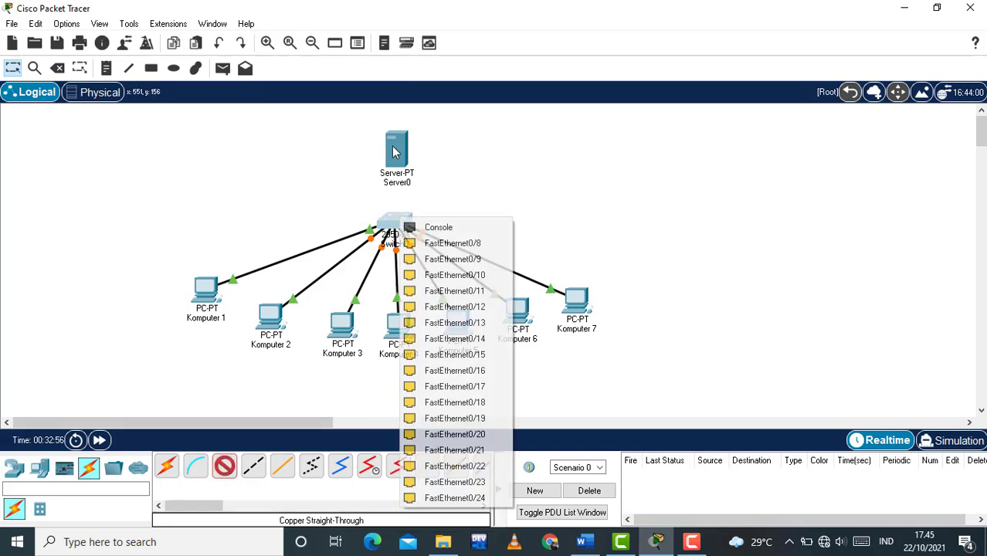
{"action": "left_click", "coordinate": [439, 242]}
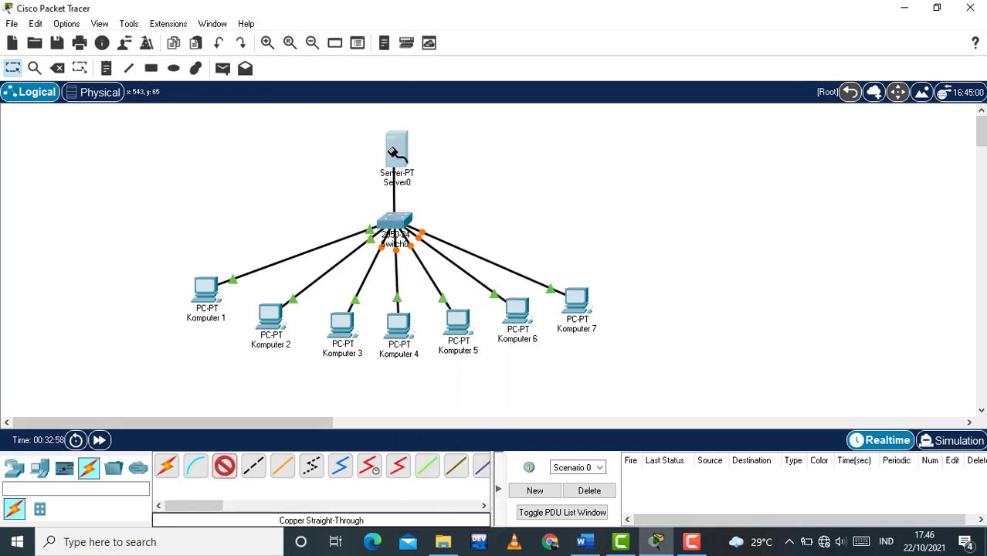
{"action": "left_click", "coordinate": [393, 153]}
{"action": "left_click", "coordinate": [432, 162]}
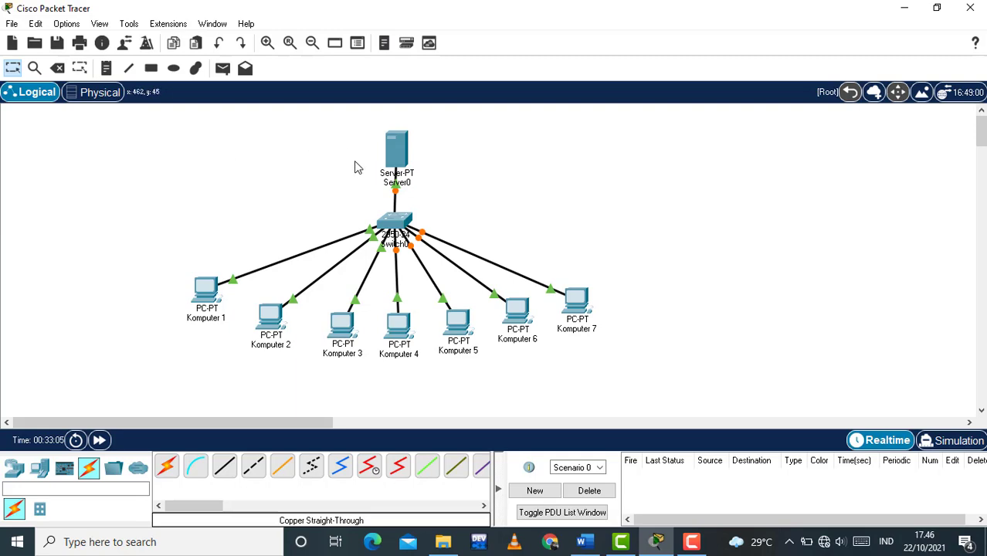
Set Server0's static IPv4 address to 192.168.54.1 in its IP configuration
{"action": "left_click", "coordinate": [396, 150]}
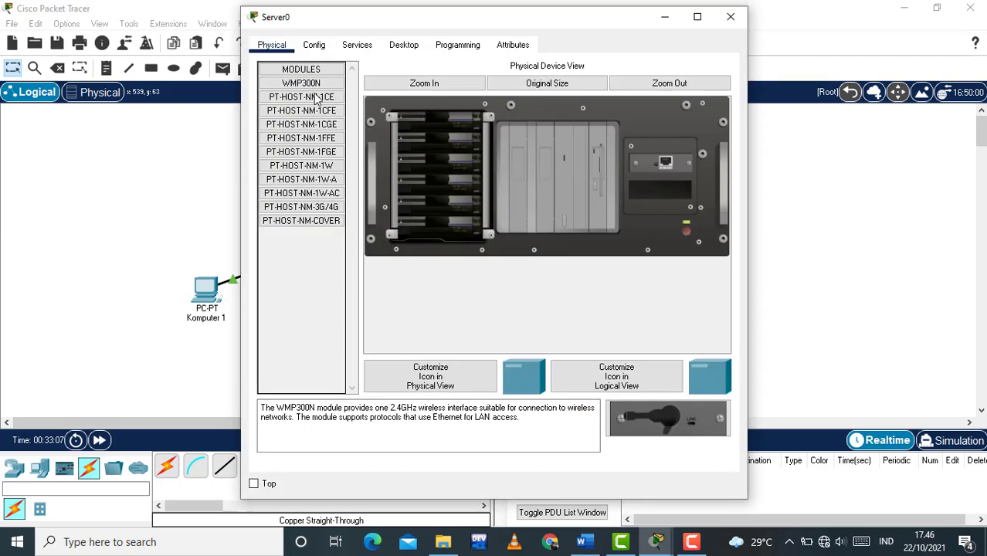
{"action": "left_click", "coordinate": [360, 45]}
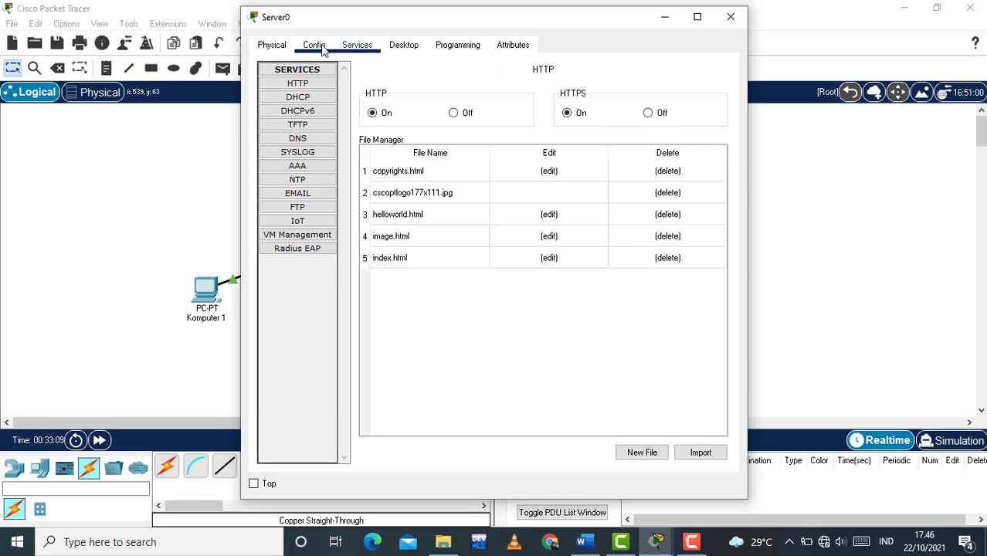
{"action": "left_click", "coordinate": [401, 46]}
{"action": "left_click", "coordinate": [292, 102]}
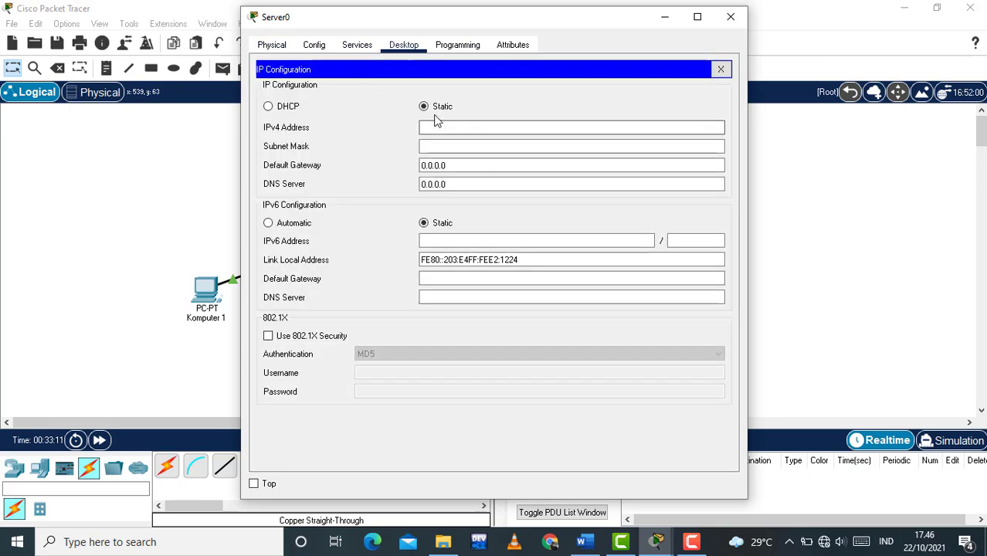
{"action": "left_click", "coordinate": [485, 125]}
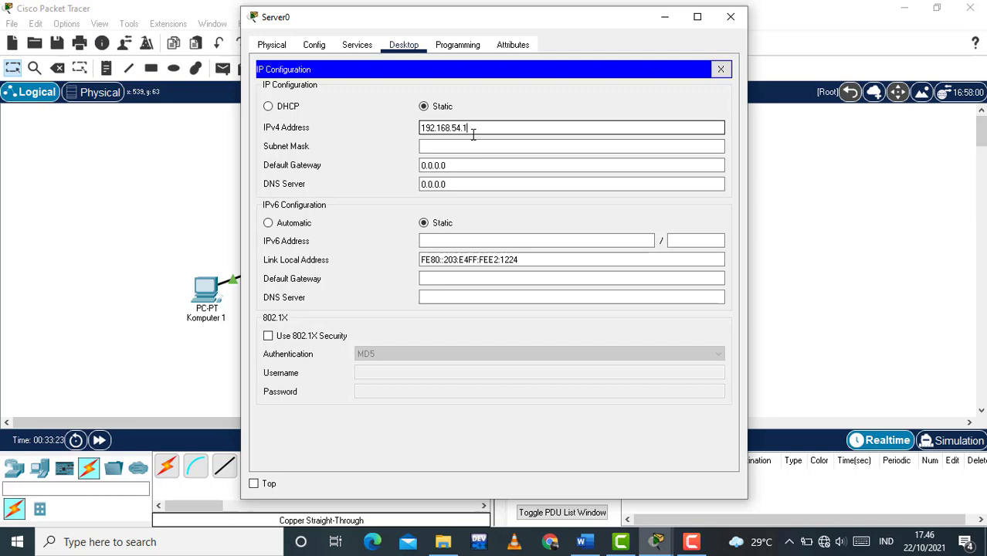
Copy Server0's IPv4 address, fill in the subnet mask 255.255.255.0 and close the server's configuration window
{"action": "left_click", "coordinate": [479, 128]}
{"action": "left_click_drag", "start_coordinate": [422, 129], "coordinate": [419, 128]}
{"action": "key", "text": "ctrl+c"}
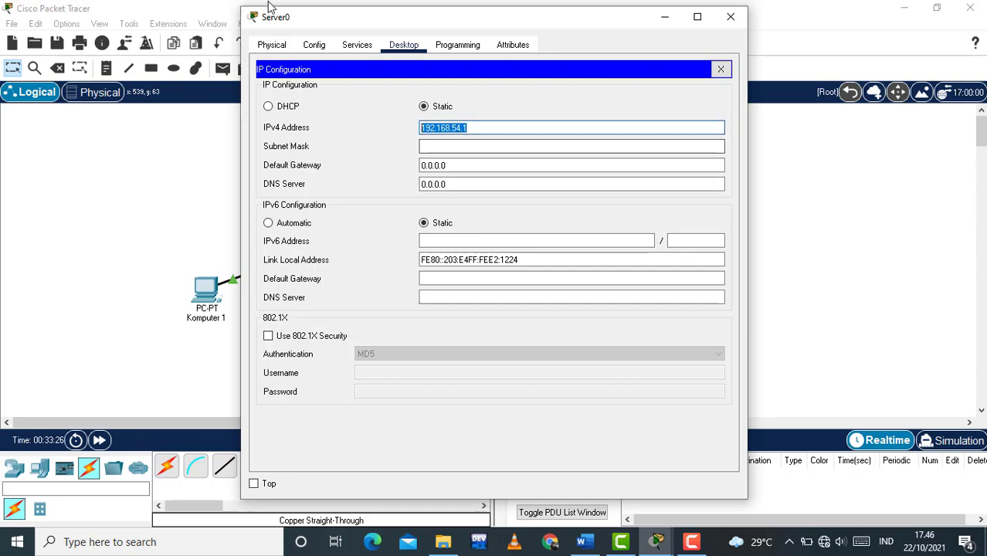
{"action": "key", "text": "Tab"}
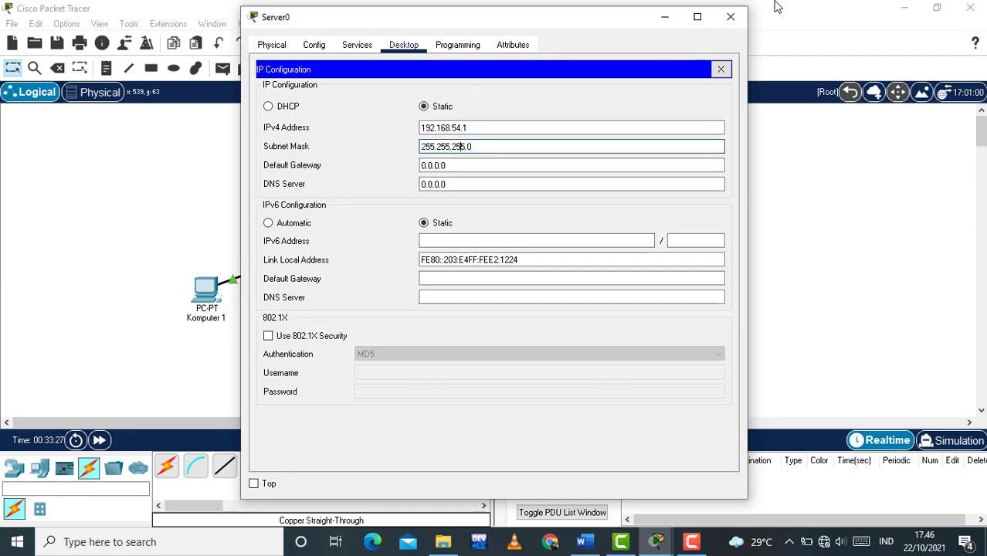
{"action": "left_click", "coordinate": [729, 16]}
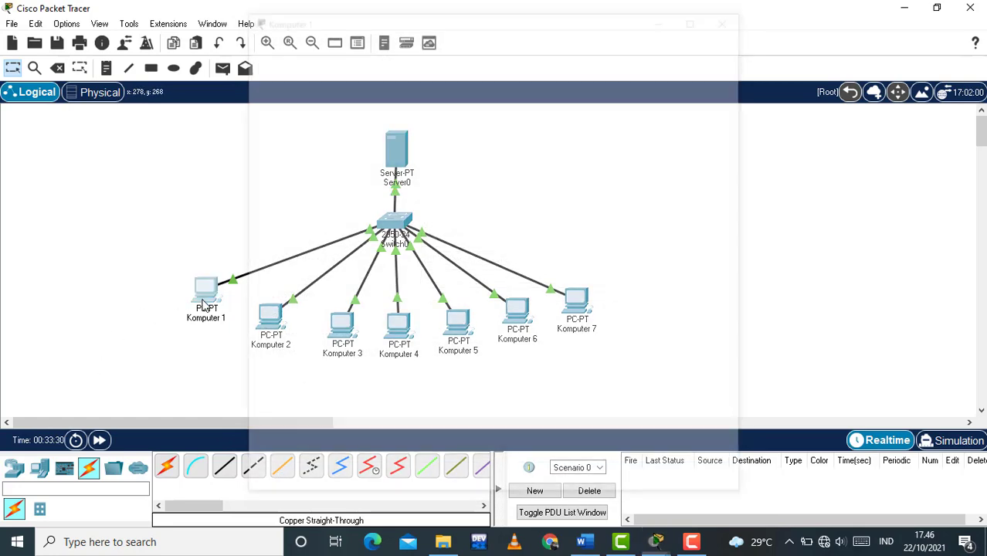
Set Komputer 1's IPv4 default gateway to 192.168.54.1 in its IP configuration
{"action": "left_click", "coordinate": [213, 296]}
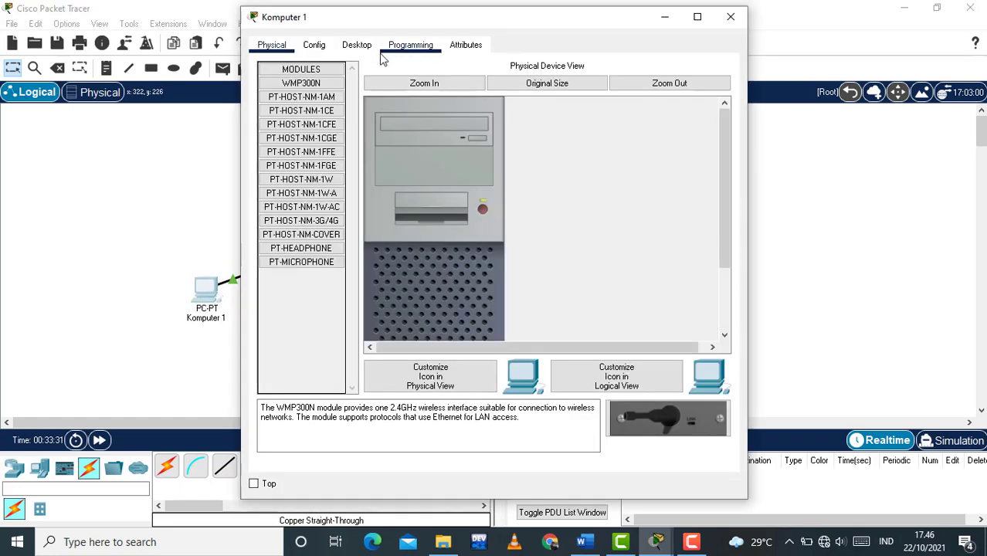
{"action": "left_click", "coordinate": [356, 44]}
{"action": "left_click", "coordinate": [306, 99]}
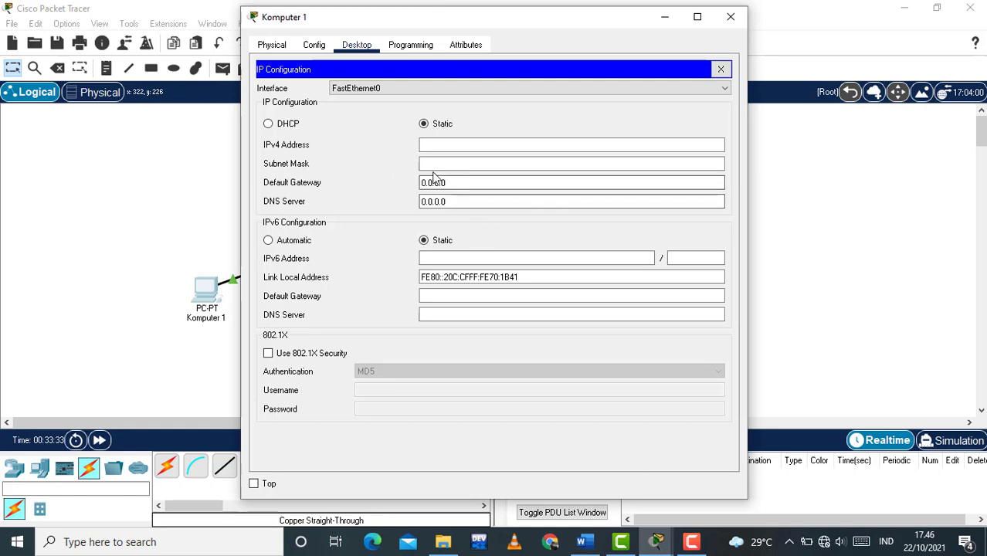
{"action": "left_click_drag", "start_coordinate": [464, 182], "coordinate": [324, 182]}
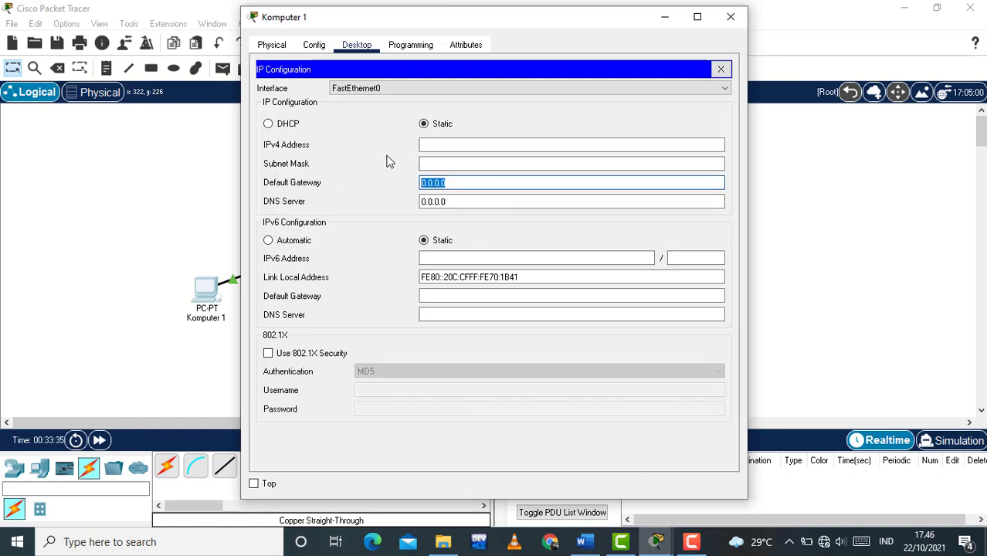
{"action": "type", "text": "192.168.54.1"}
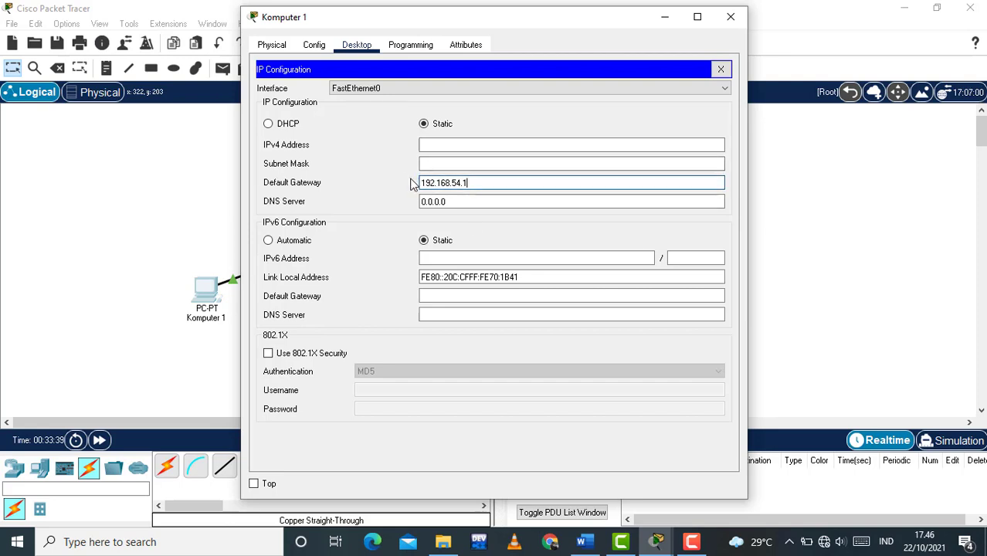
Set Komputer 1's static IPv4 address to 192.168.54.2 with the subnet mask 255.255.255.0
{"action": "left_click", "coordinate": [454, 142]}
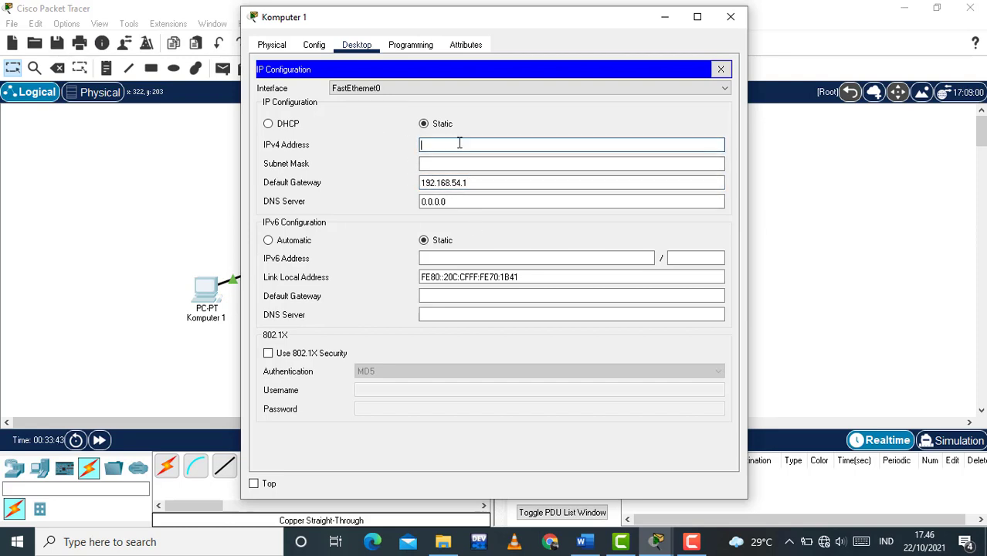
{"action": "key", "text": "ctrl+v"}
{"action": "mouse_move", "coordinate": [552, 24]}
{"action": "left_mouse_down"}
{"action": "mouse_move", "coordinate": [637, 28]}
{"action": "mouse_move", "coordinate": [554, 26]}
{"action": "left_mouse_up"}
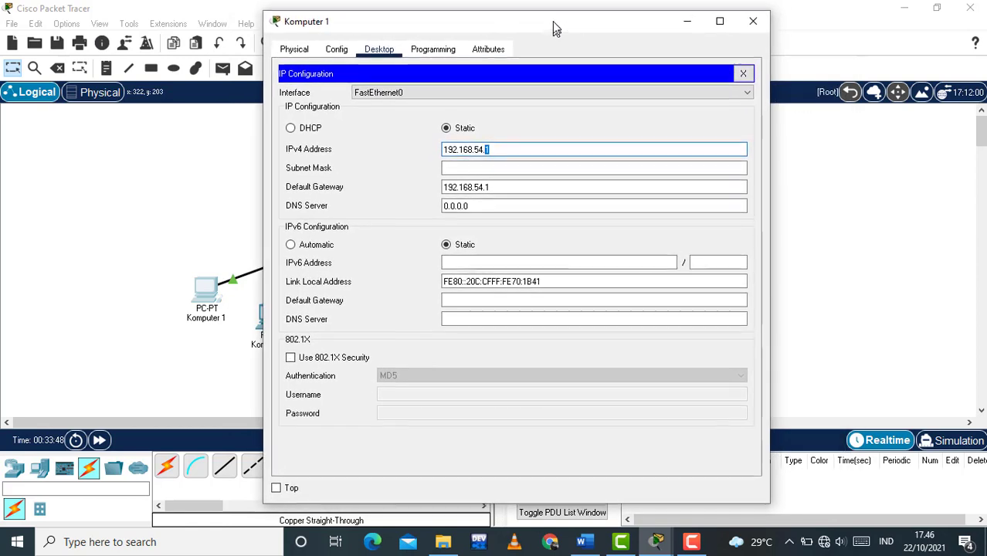
{"action": "type", "text": "2"}
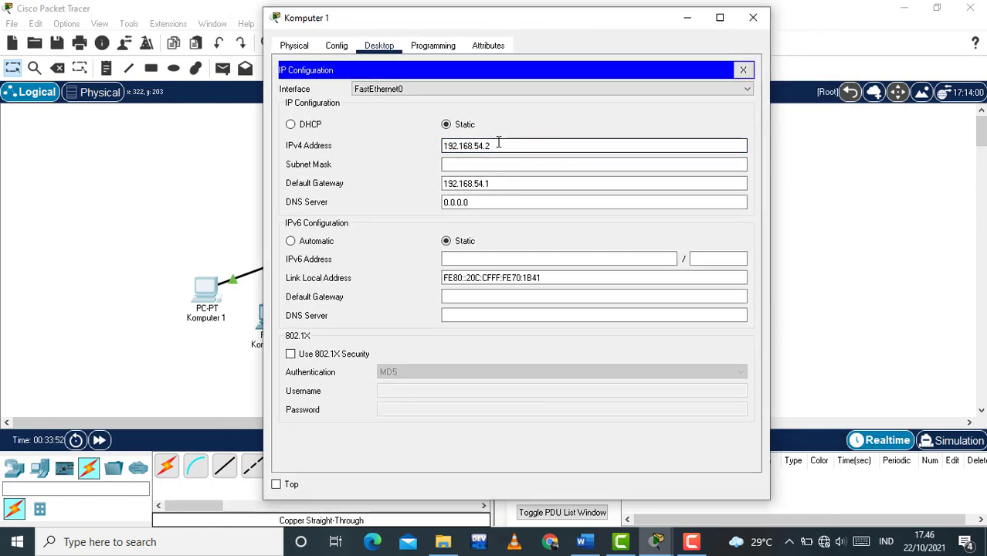
{"action": "left_click", "coordinate": [471, 163]}
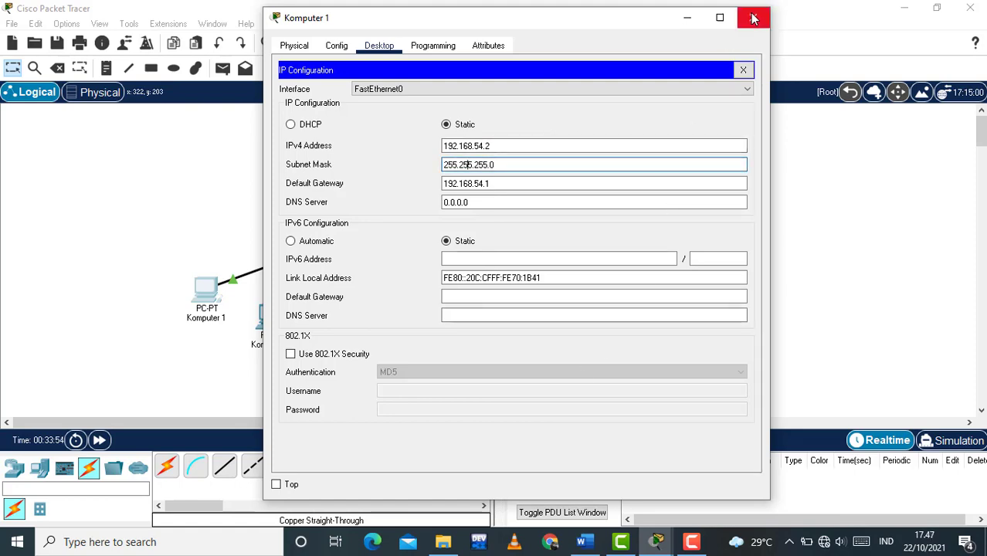
Close Komputer 1's window and set Komputer 2's IPv4 default gateway to 192.168.54.1 in its IP configuration
{"action": "left_click", "coordinate": [754, 17]}
{"action": "left_click", "coordinate": [281, 339]}
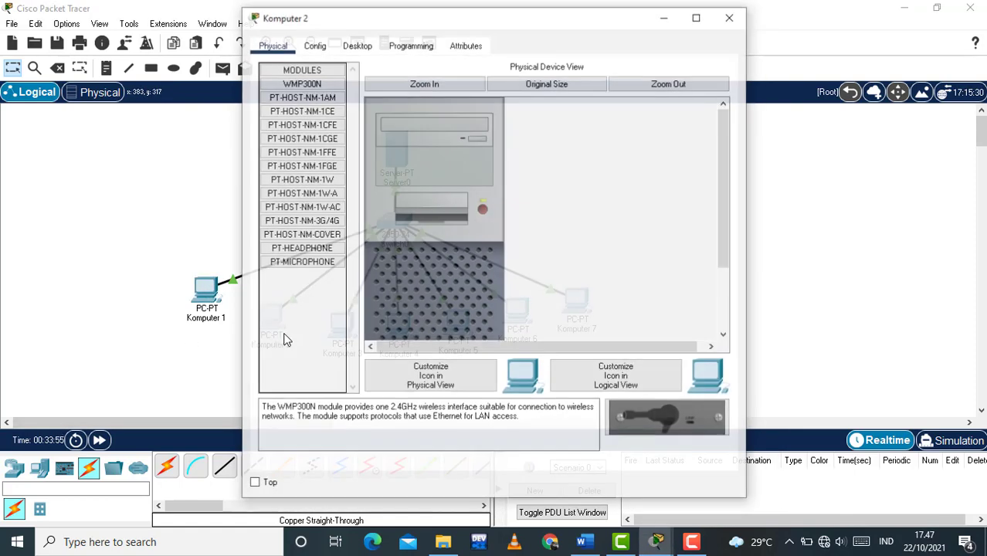
{"action": "left_click", "coordinate": [356, 46]}
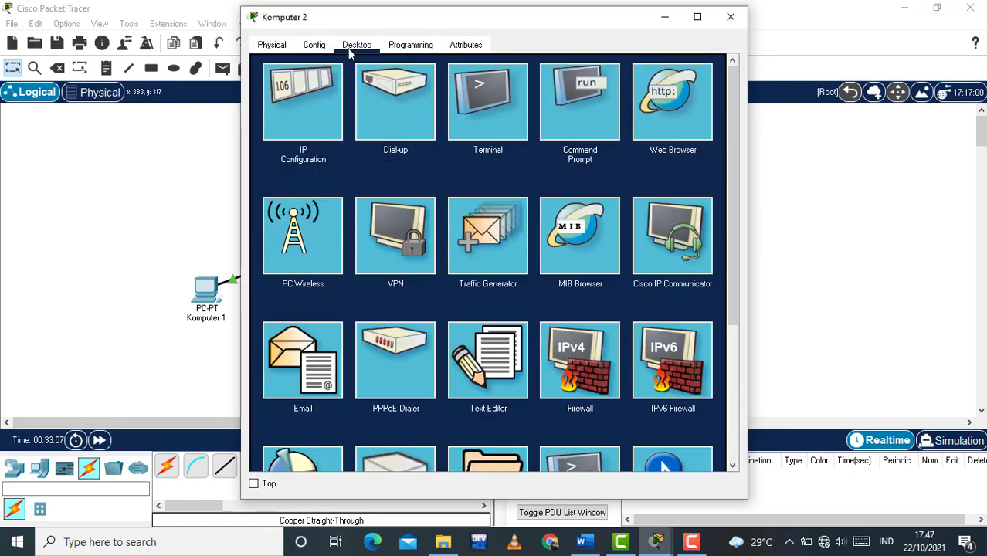
{"action": "left_click", "coordinate": [321, 112]}
{"action": "left_click", "coordinate": [485, 145]}
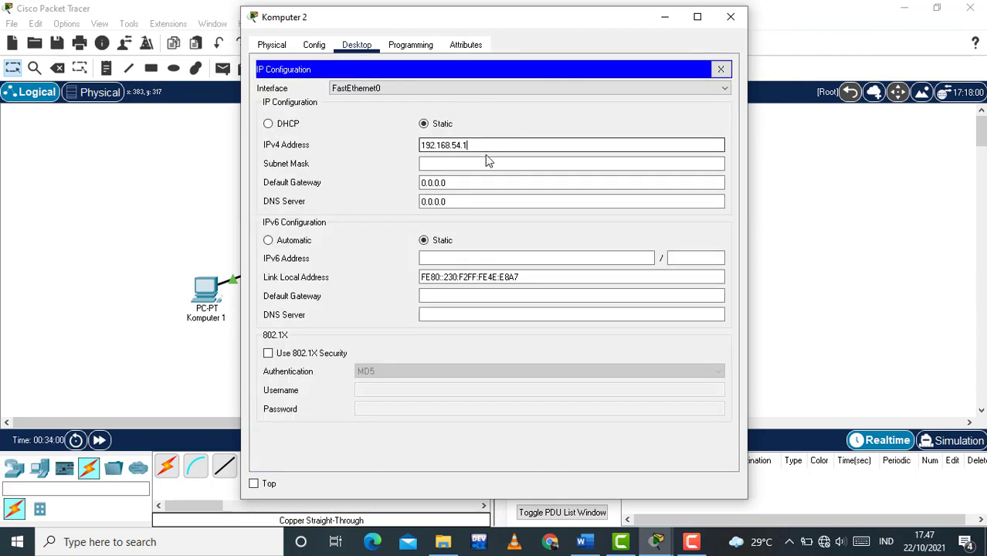
{"action": "left_click_drag", "start_coordinate": [481, 183], "coordinate": [370, 184]}
{"action": "key", "text": "ctrl+v"}
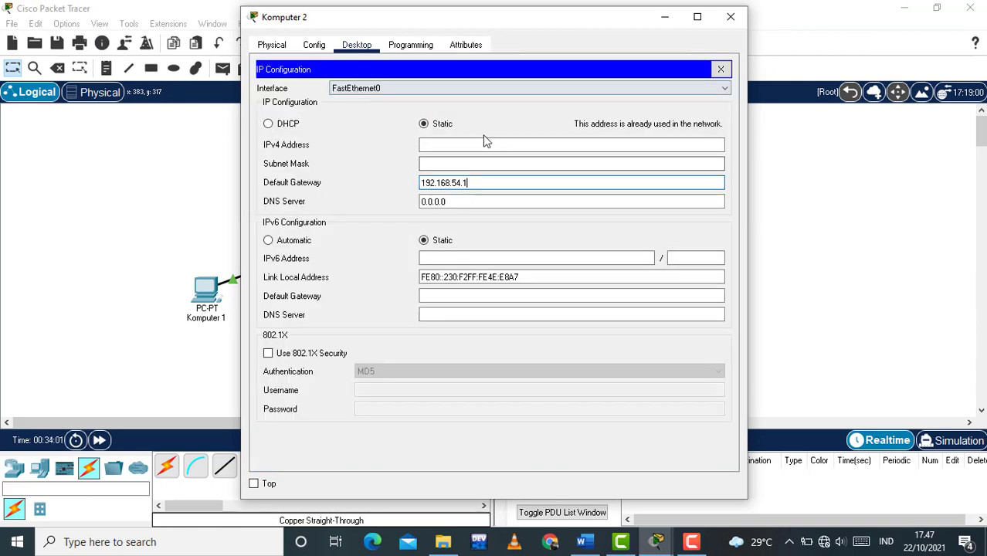
Set Komputer 2's static IPv4 address to 192.168.54.3 and close its configuration window
{"action": "left_click", "coordinate": [480, 145]}
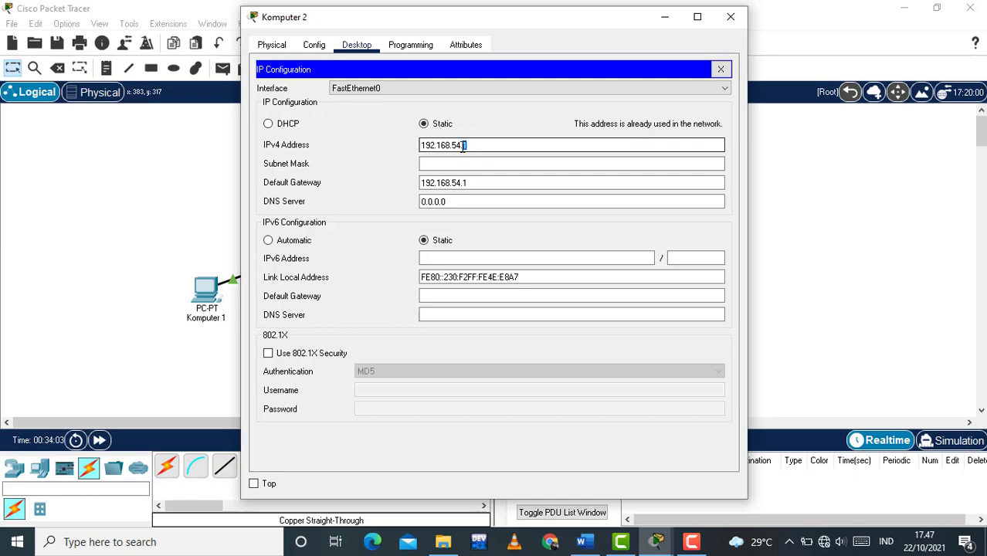
{"action": "type", "text": "3"}
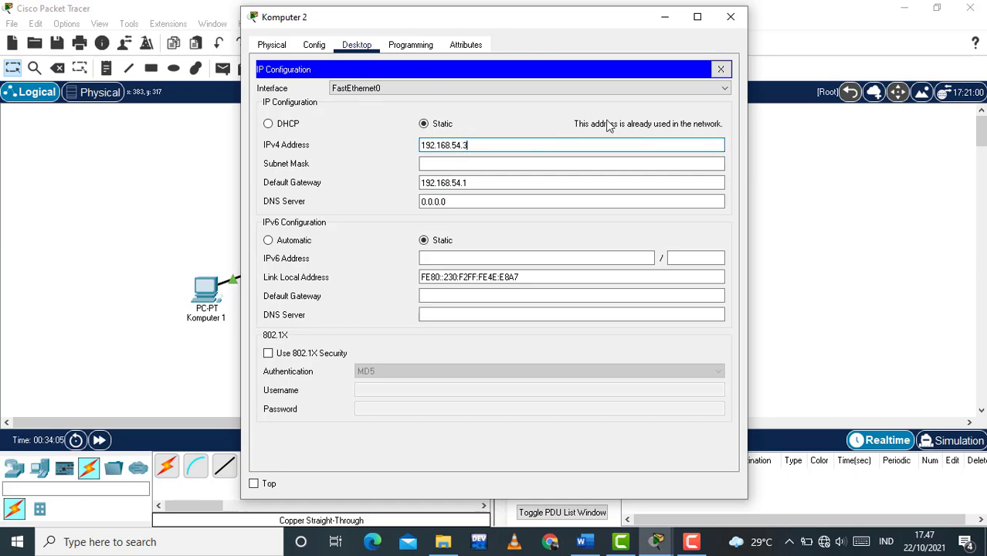
{"action": "key", "text": "Tab"}
{"action": "left_click", "coordinate": [731, 17]}
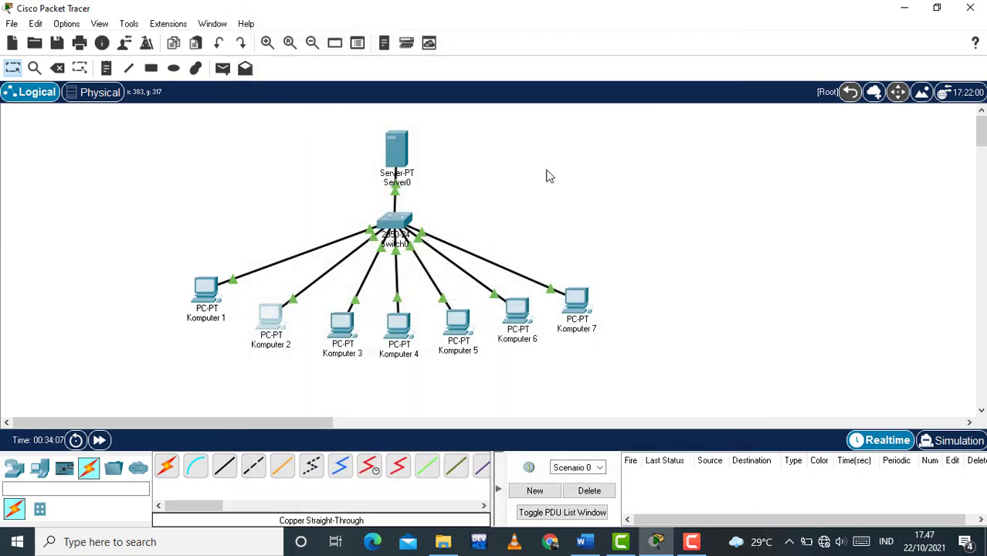
Set Komputer 3's static IPv4 address to 192.168.54.4 with the subnet mask 255.255.255.0 in its IP configuration
{"action": "left_click", "coordinate": [343, 329]}
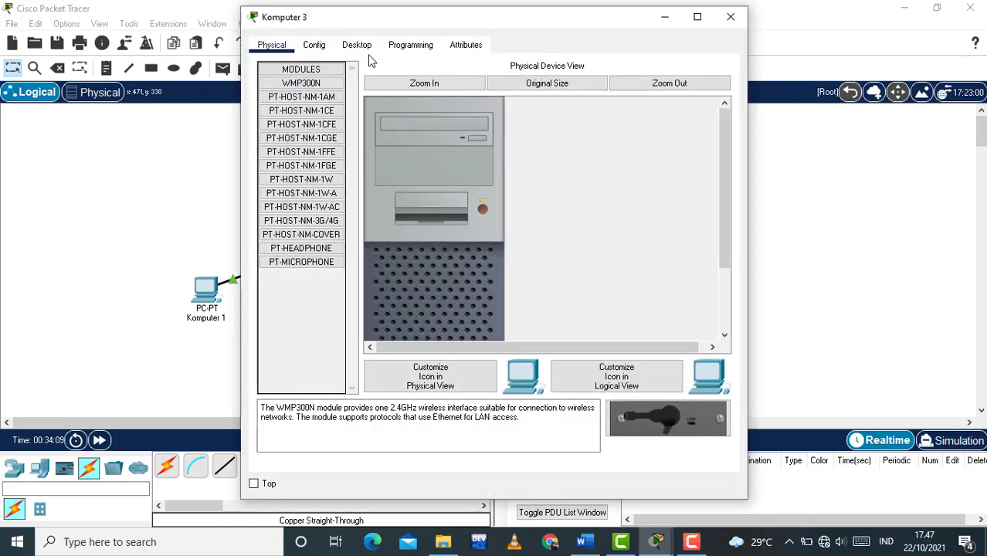
{"action": "left_click", "coordinate": [356, 45]}
{"action": "left_click", "coordinate": [326, 79]}
{"action": "left_click", "coordinate": [473, 144]}
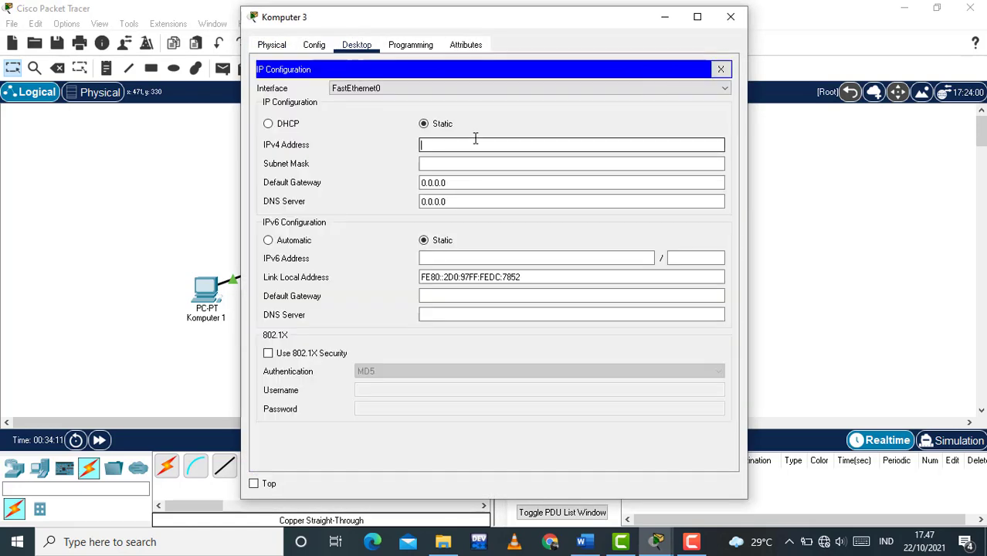
{"action": "type", "text": "192.168.54.1"}
{"action": "key", "text": "Tab"}
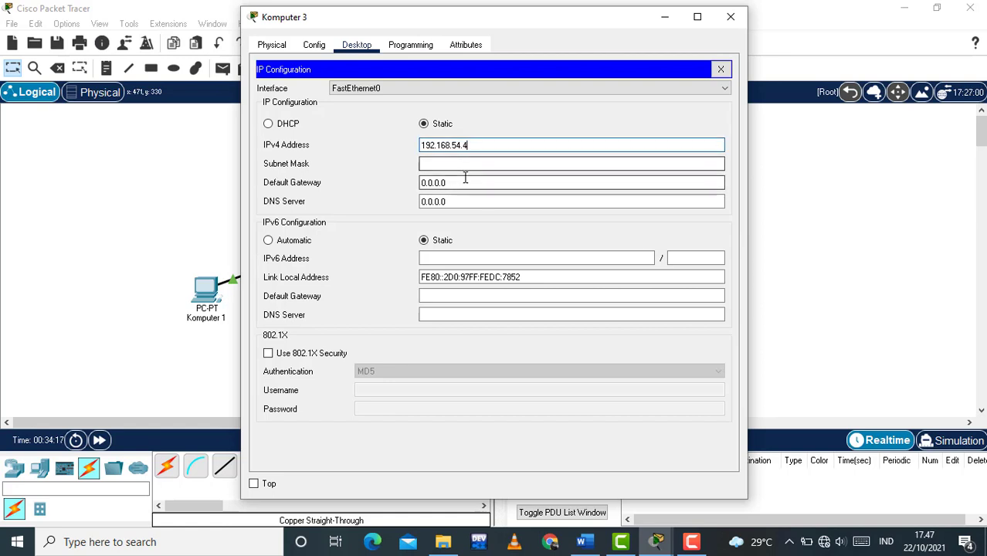
Set Komputer 3's IPv4 default gateway to 192.168.54.1 and close its configuration window
{"action": "left_click_drag", "start_coordinate": [449, 184], "coordinate": [422, 183]}
{"action": "type", "text": "192.168.54.1"}
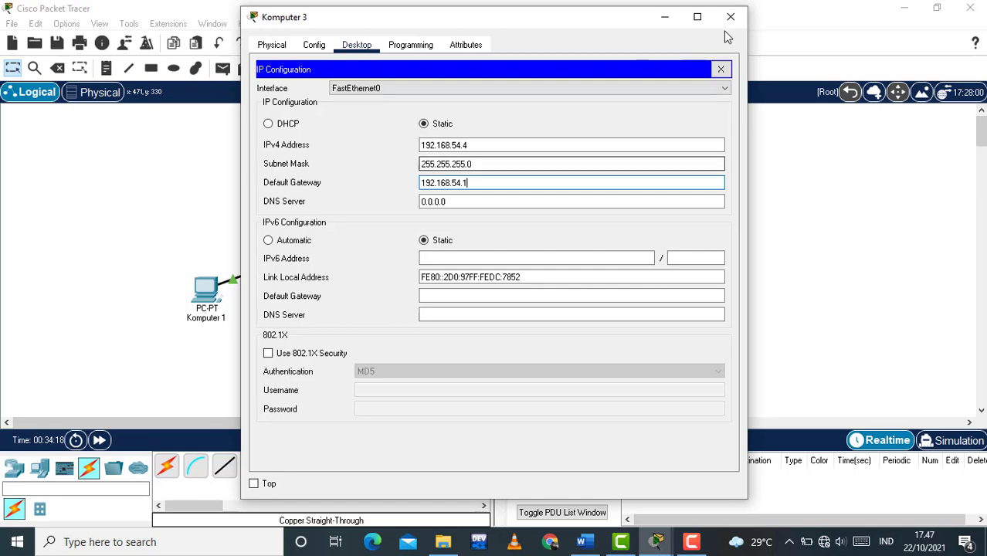
{"action": "left_click", "coordinate": [731, 17]}
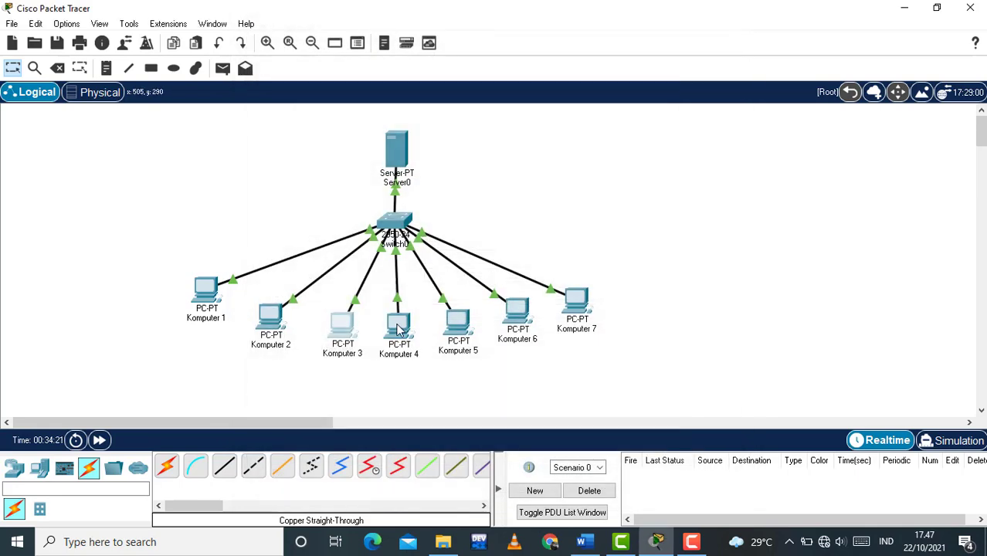
Set Komputer 4's static IPv4 address to 192.168.54.5 with the subnet mask 255.255.255.0 in its IP configuration
{"action": "left_click", "coordinate": [399, 328]}
{"action": "left_click", "coordinate": [314, 47]}
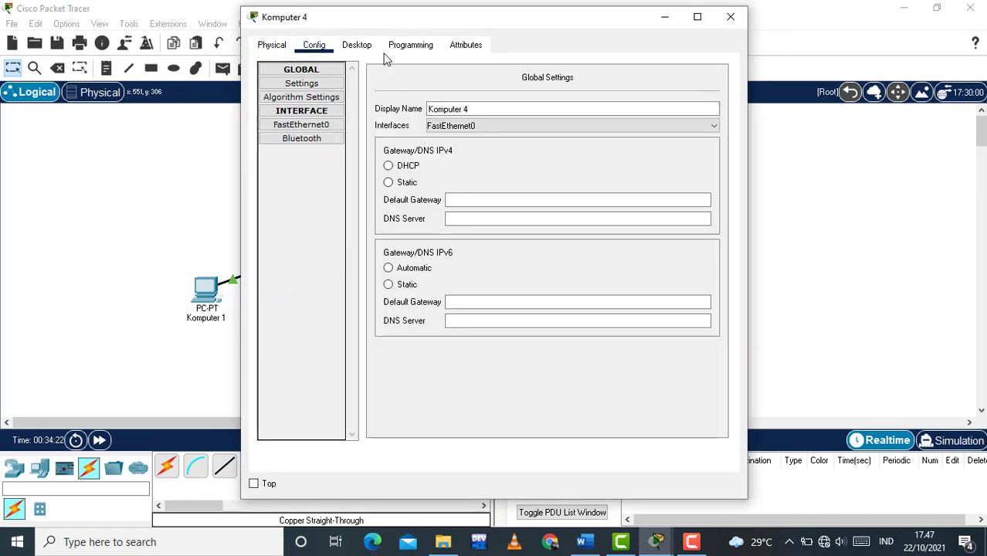
{"action": "left_click", "coordinate": [356, 46]}
{"action": "left_click", "coordinate": [315, 91]}
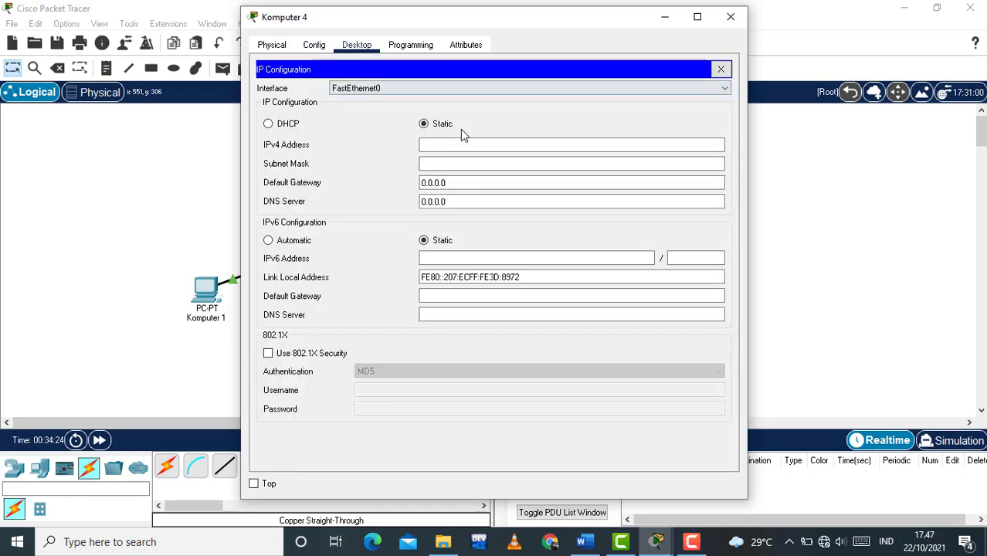
{"action": "left_click", "coordinate": [458, 145]}
{"action": "type", "text": "192.168.54.1"}
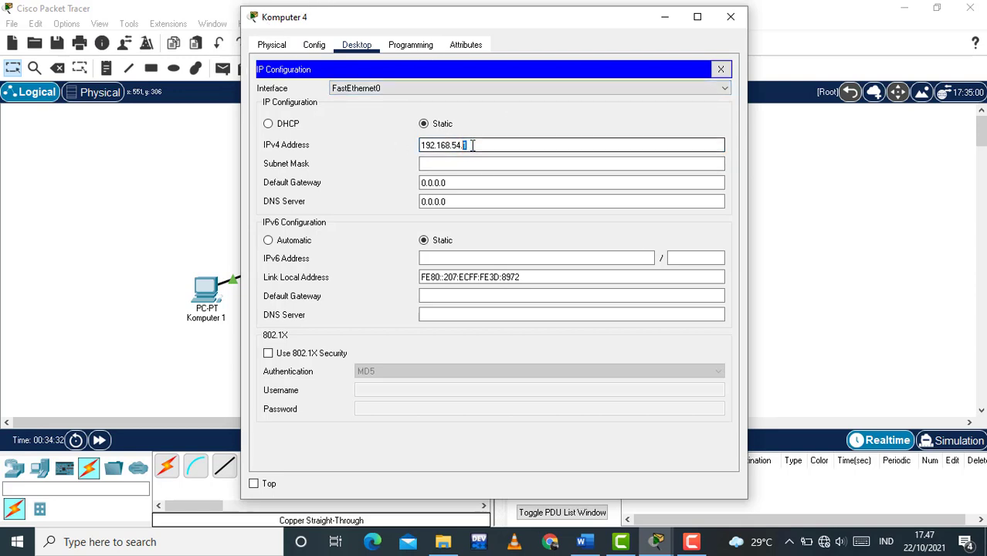
{"action": "left_click", "coordinate": [463, 166]}
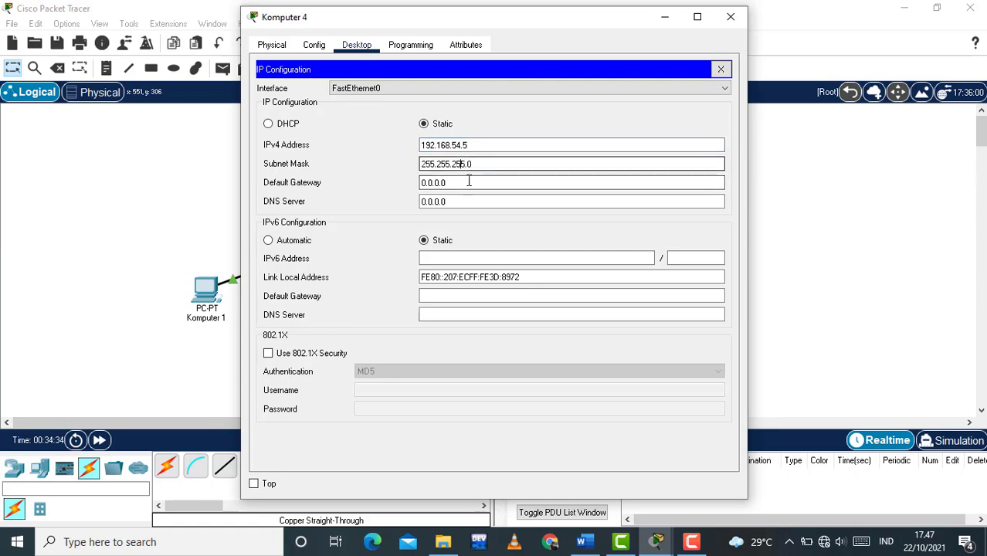
Set Komputer 4's IPv4 default gateway to 192.168.54.1 and close its configuration window
{"action": "key", "text": "Tab"}
{"action": "type", "text": "192.168.54.1"}
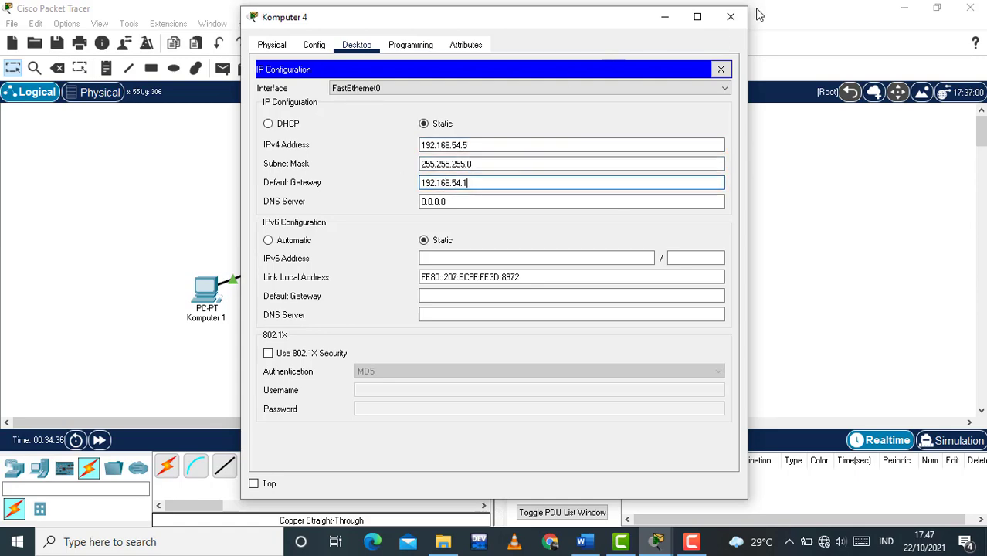
{"action": "left_click", "coordinate": [731, 16]}
Set Komputer 5's static IPv4 address to 192.168.54.6 in its IP configuration and close its window
{"action": "left_click", "coordinate": [463, 333]}
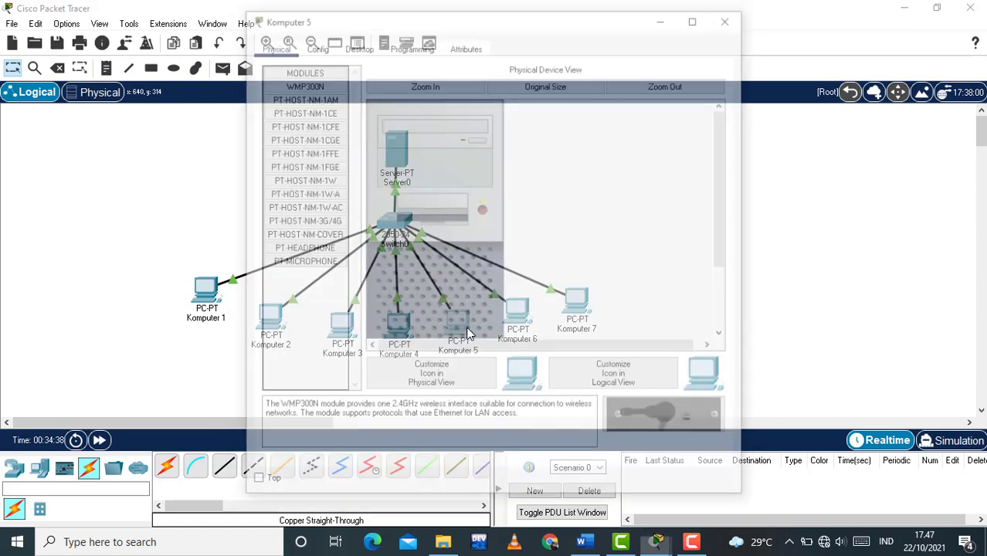
{"action": "left_click", "coordinate": [366, 46]}
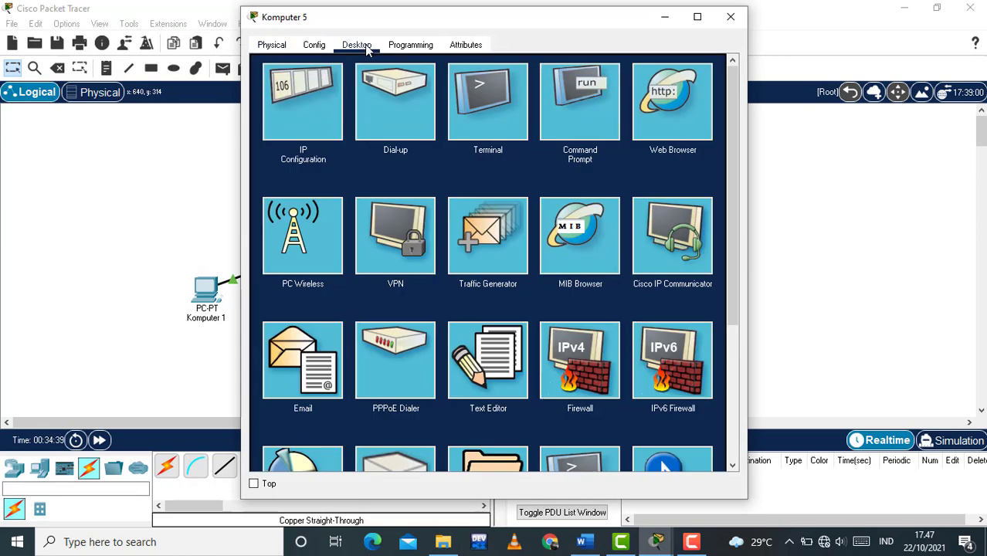
{"action": "left_click", "coordinate": [334, 101]}
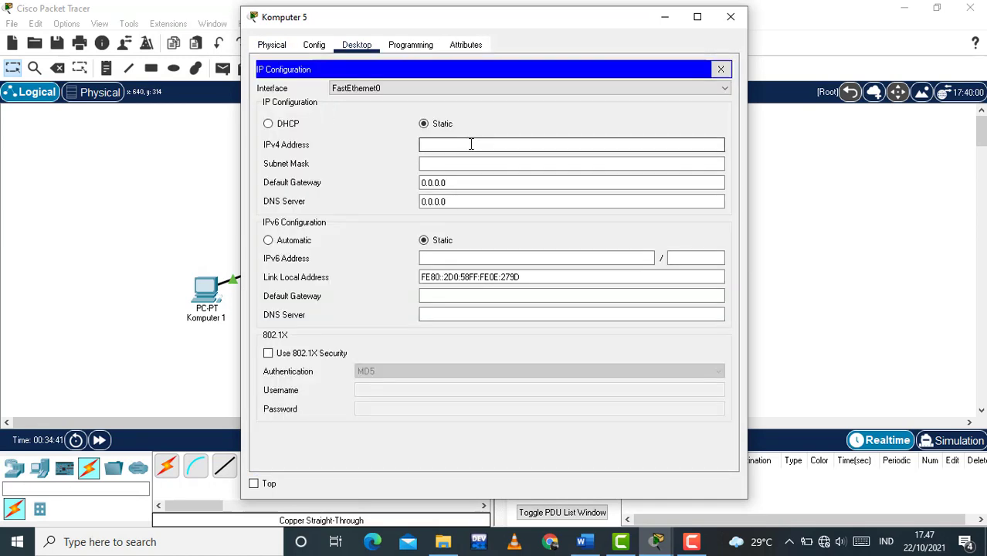
{"action": "left_click", "coordinate": [471, 145]}
{"action": "type", "text": "192.168.54."}
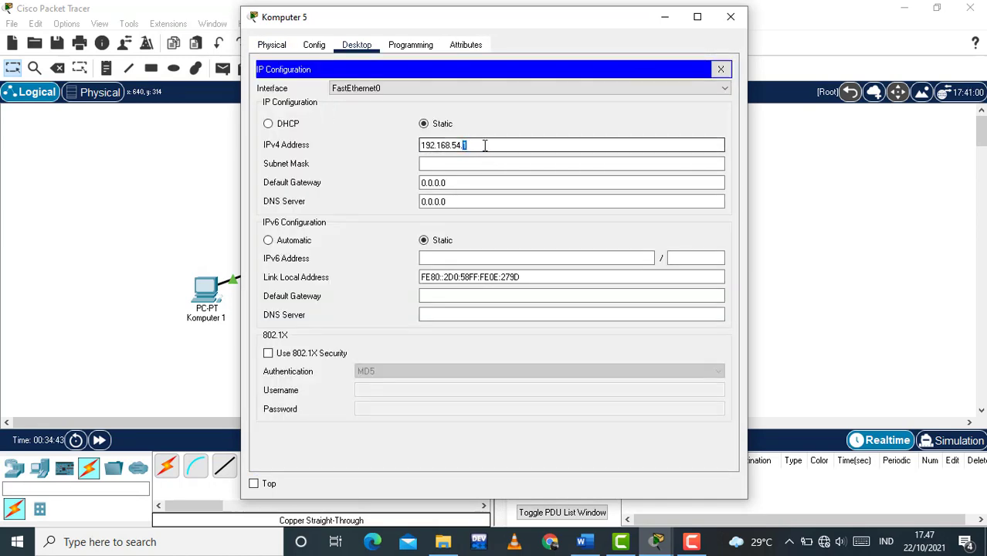
{"action": "type", "text": "6"}
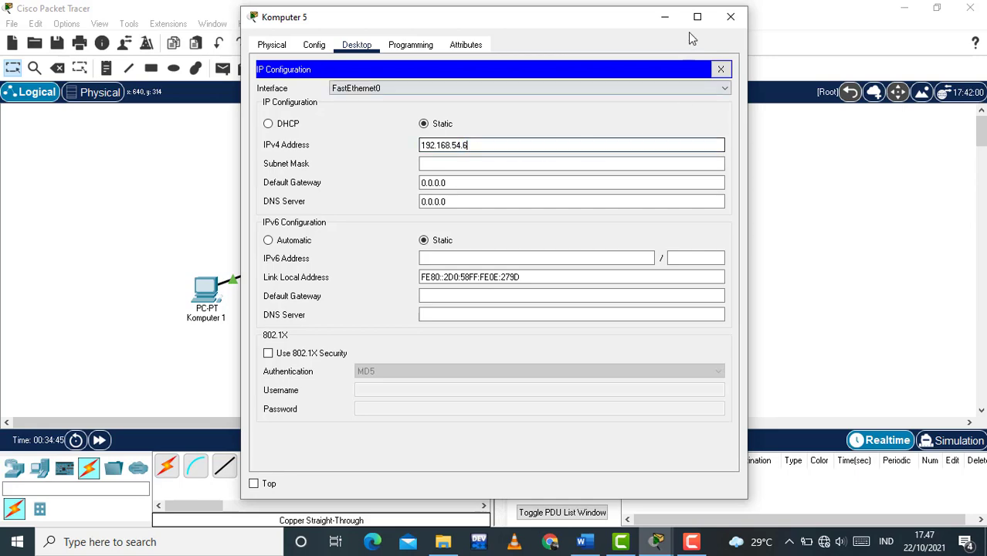
{"action": "left_click", "coordinate": [735, 23]}
Reopen Komputer 5's IP configuration, set its IPv4 default gateway to 192.168.54.1 and close the window
{"action": "left_click", "coordinate": [461, 329]}
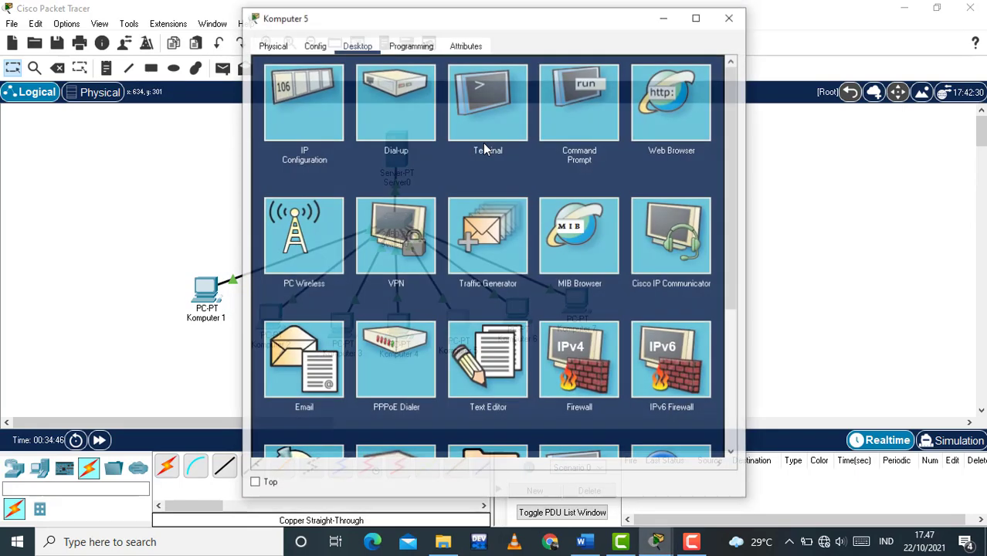
{"action": "left_click", "coordinate": [335, 97]}
{"action": "double_click", "coordinate": [438, 180]}
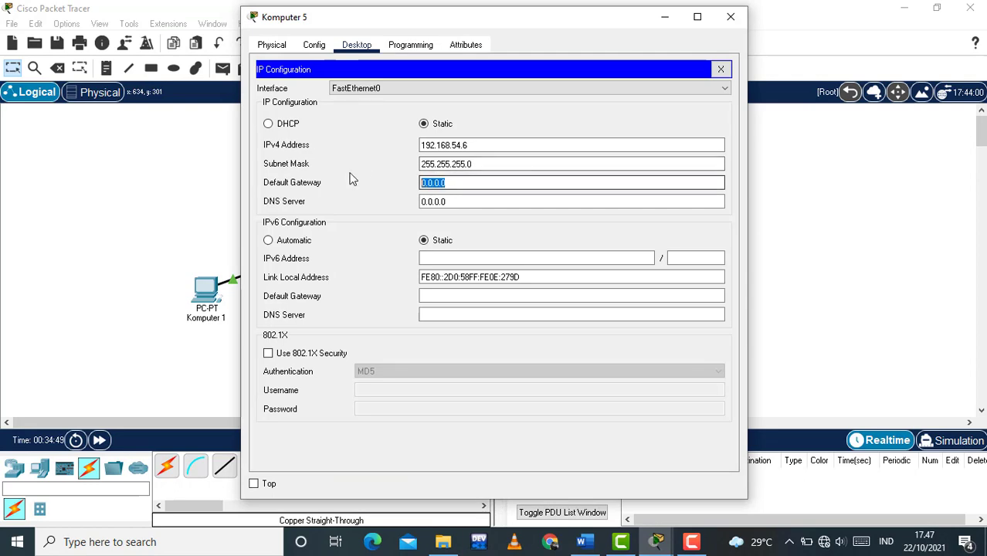
{"action": "type", "text": "192.168.54.1"}
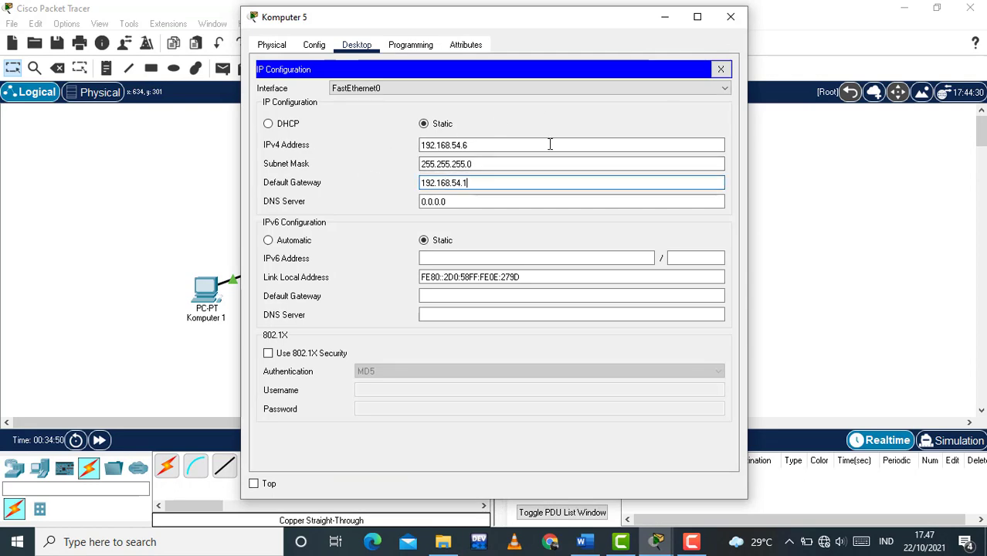
{"action": "left_click", "coordinate": [730, 16]}
Set Komputer 6's static IPv4 address to 192.168.54.7 with the subnet mask 255.255.255.0 in its IP configuration
{"action": "left_click", "coordinate": [526, 311]}
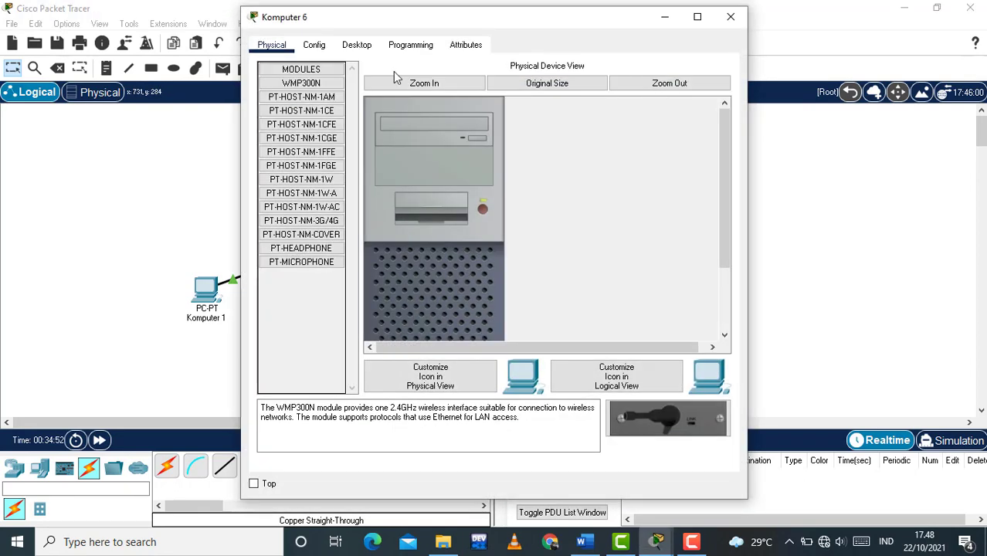
{"action": "left_click", "coordinate": [357, 46]}
{"action": "left_click", "coordinate": [326, 103]}
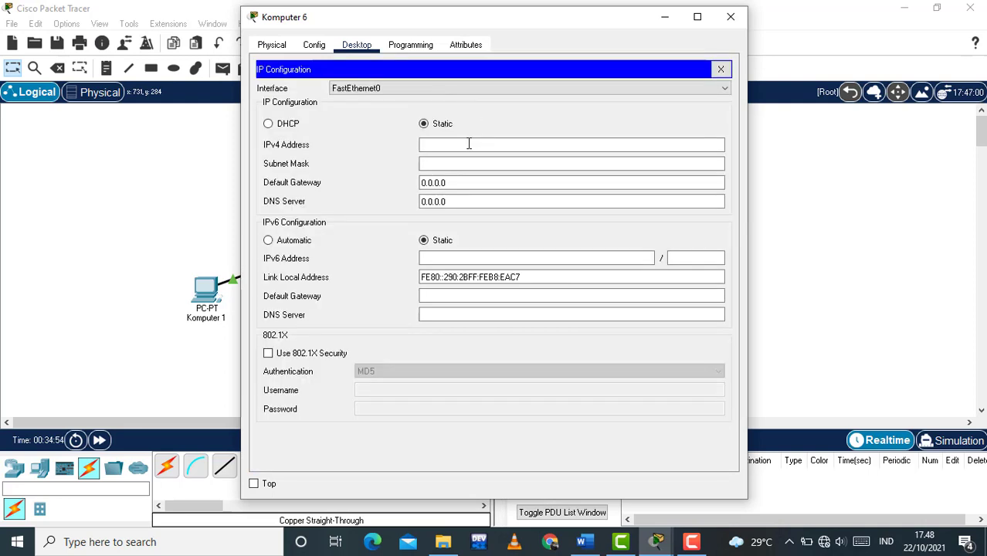
{"action": "left_click", "coordinate": [467, 145]}
{"action": "type", "text": "192.168.54.1"}
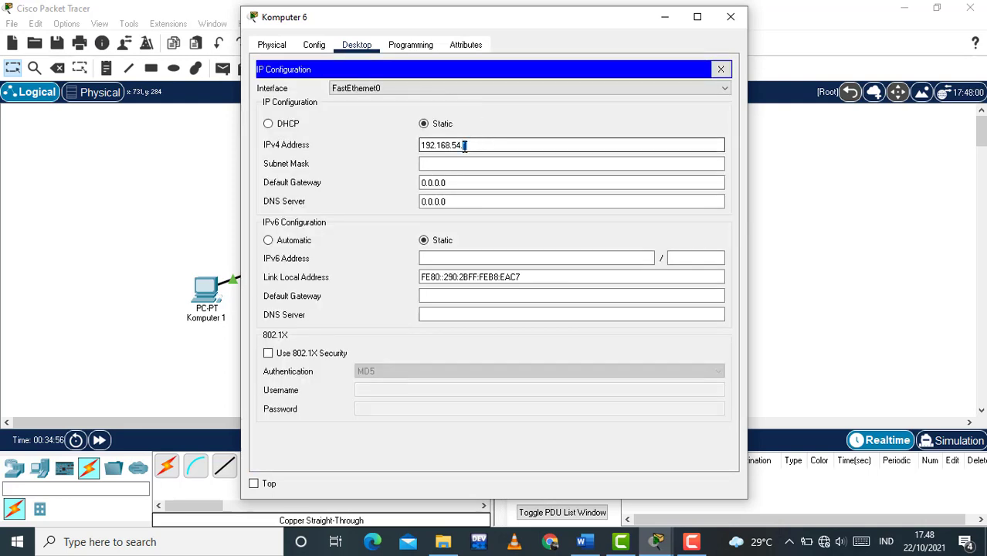
{"action": "left_click", "coordinate": [456, 163]}
{"action": "type", "text": "255.255.255.0"}
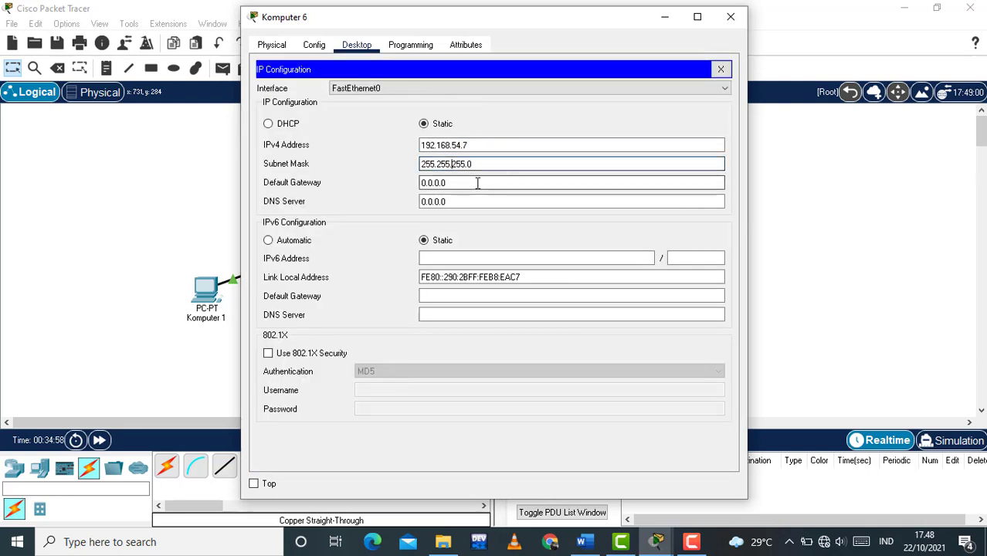
Set Komputer 6's IPv4 default gateway to 192.168.54.1 and close its configuration window
{"action": "left_click_drag", "start_coordinate": [476, 182], "coordinate": [385, 186]}
{"action": "type", "text": "192.168.54.1"}
{"action": "left_click", "coordinate": [730, 16]}
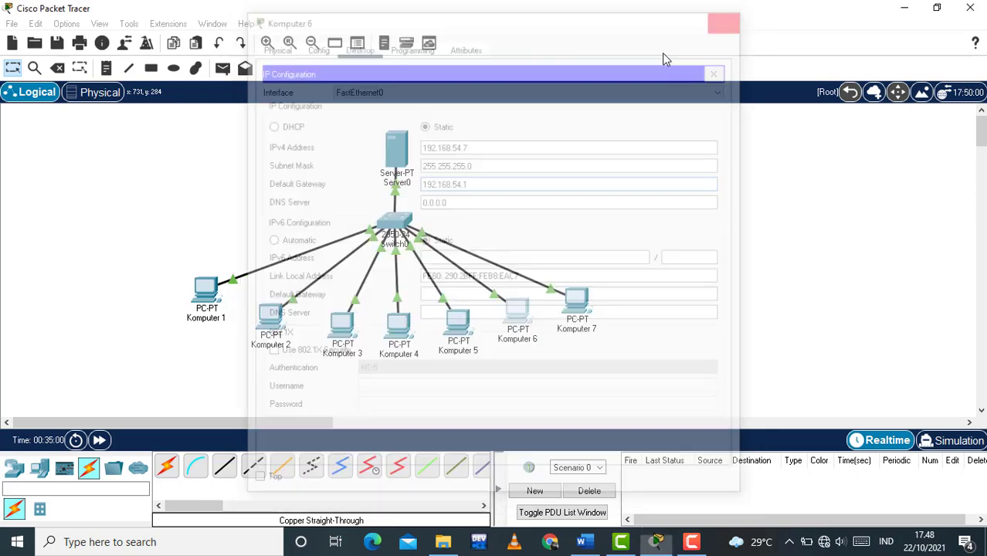
Set Komputer 7's static IPv4 address to 192.168.54.8 in its IP configuration
{"action": "left_click", "coordinate": [574, 301]}
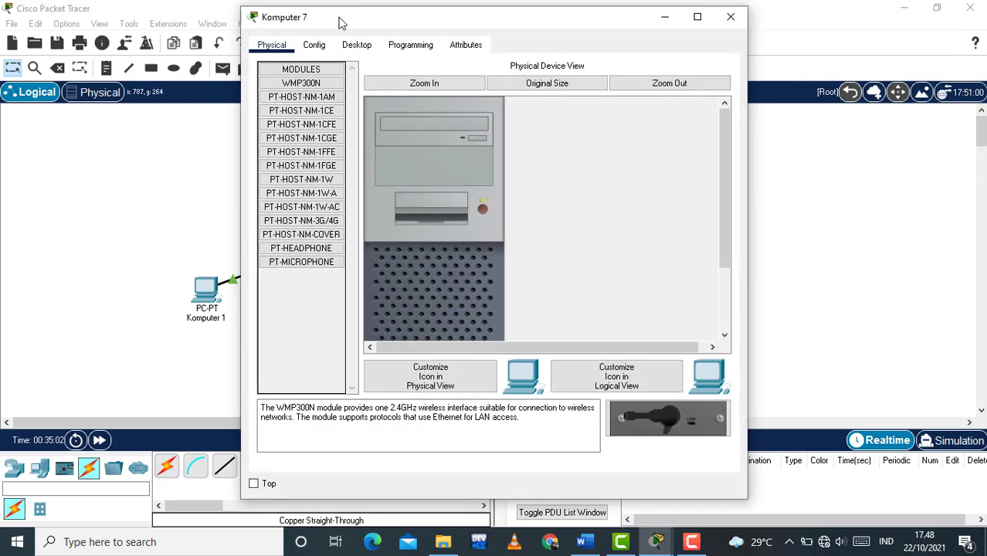
{"action": "left_click", "coordinate": [354, 45]}
{"action": "left_click", "coordinate": [312, 46]}
{"action": "left_click", "coordinate": [344, 48]}
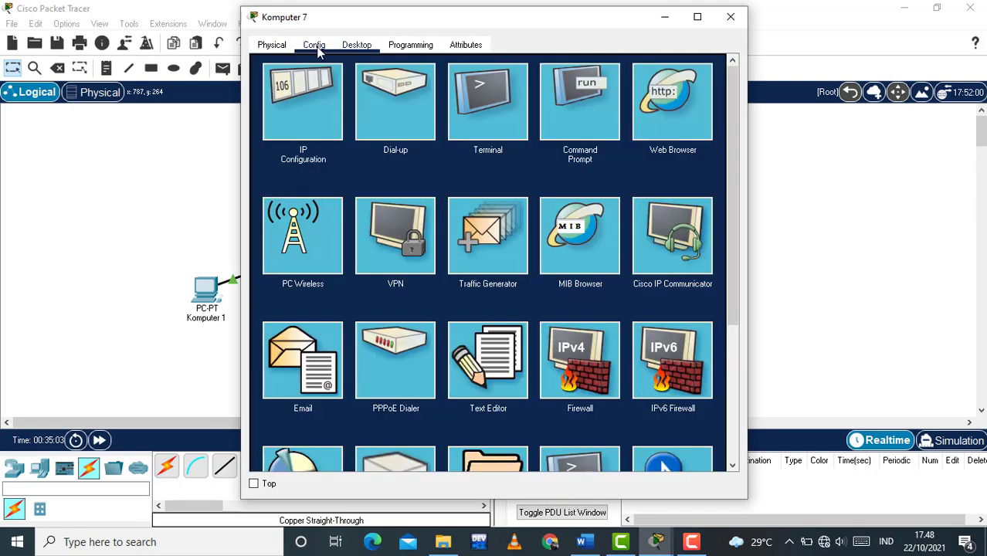
{"action": "left_click", "coordinate": [318, 48]}
{"action": "left_click", "coordinate": [346, 48]}
{"action": "left_click", "coordinate": [335, 112]}
{"action": "left_click", "coordinate": [467, 144]}
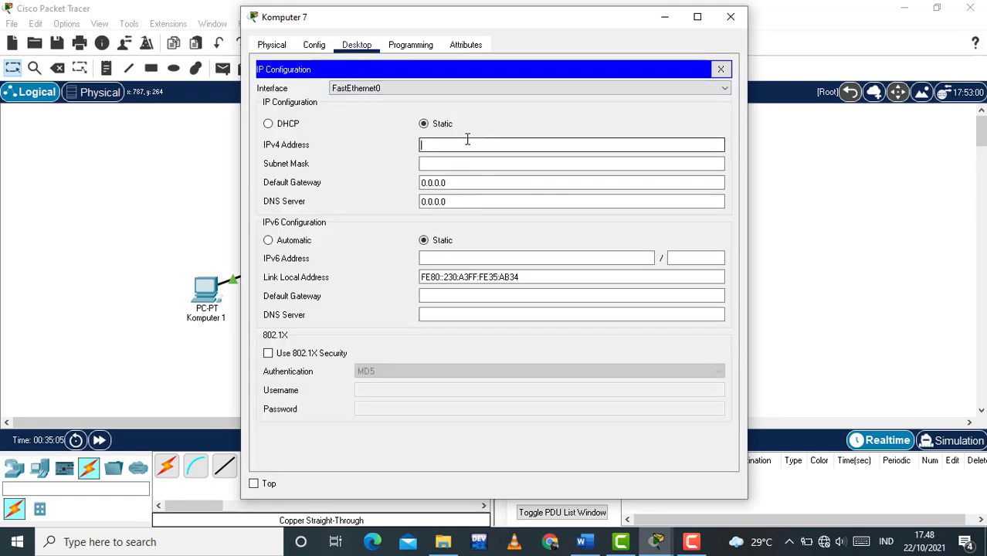
{"action": "type", "text": "192.168.54.1"}
{"action": "key", "text": "BackSpace"}
{"action": "type", "text": "8"}
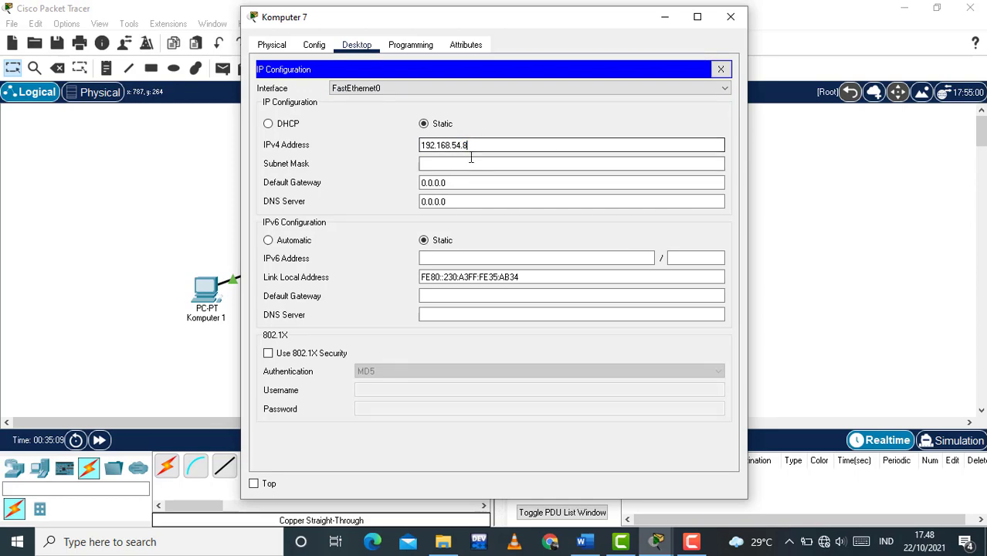
Fill in Komputer 7's subnet mask 255.255.255.0 and set its IPv4 default gateway to 192.168.54.1
{"action": "left_click", "coordinate": [469, 164]}
{"action": "key", "text": "Tab"}
{"action": "type", "text": "192.168.54.1"}
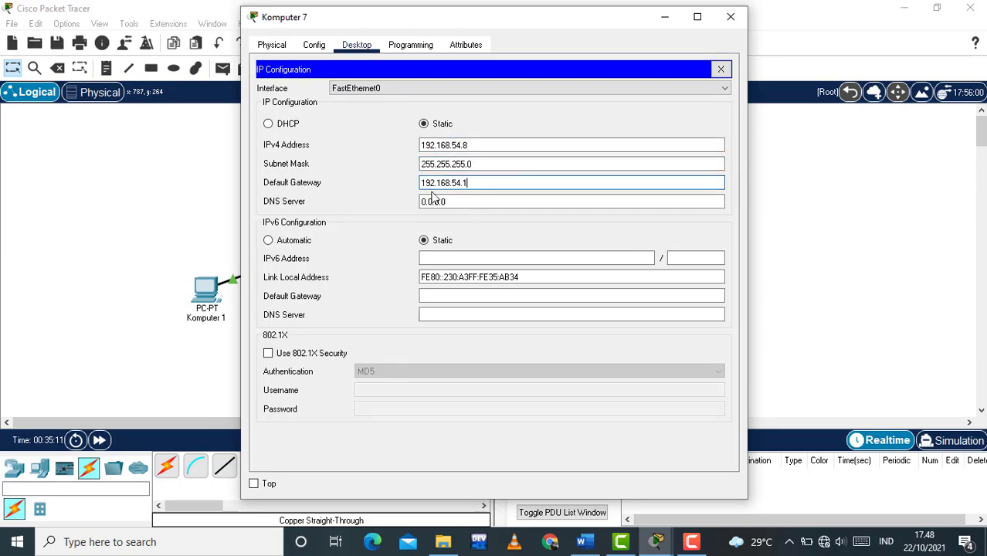
Close Komputer 7's configuration window and send a simple test PDU from Server0 to Komputer 1
{"action": "left_click", "coordinate": [730, 17]}
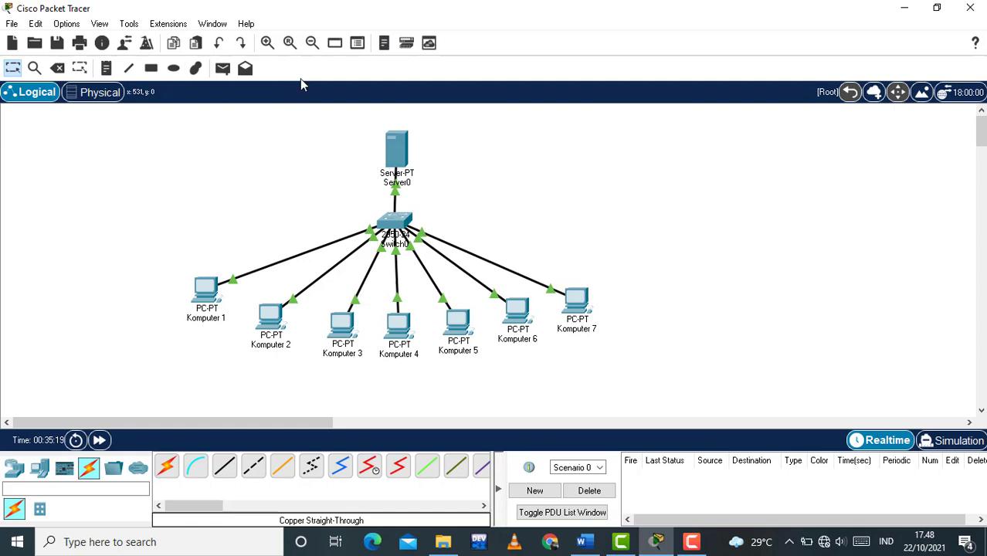
{"action": "left_click", "coordinate": [222, 68]}
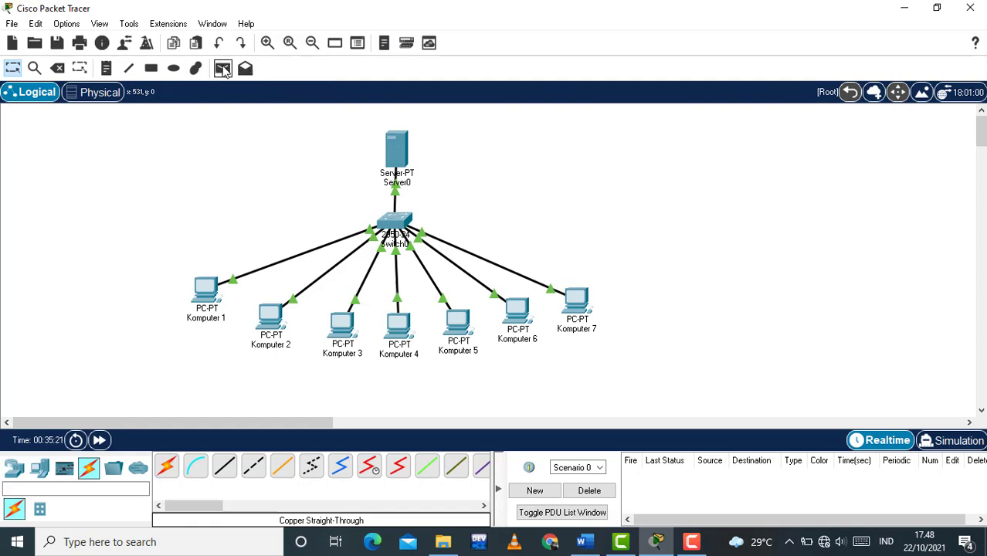
{"action": "left_click", "coordinate": [394, 155]}
{"action": "left_click", "coordinate": [206, 298]}
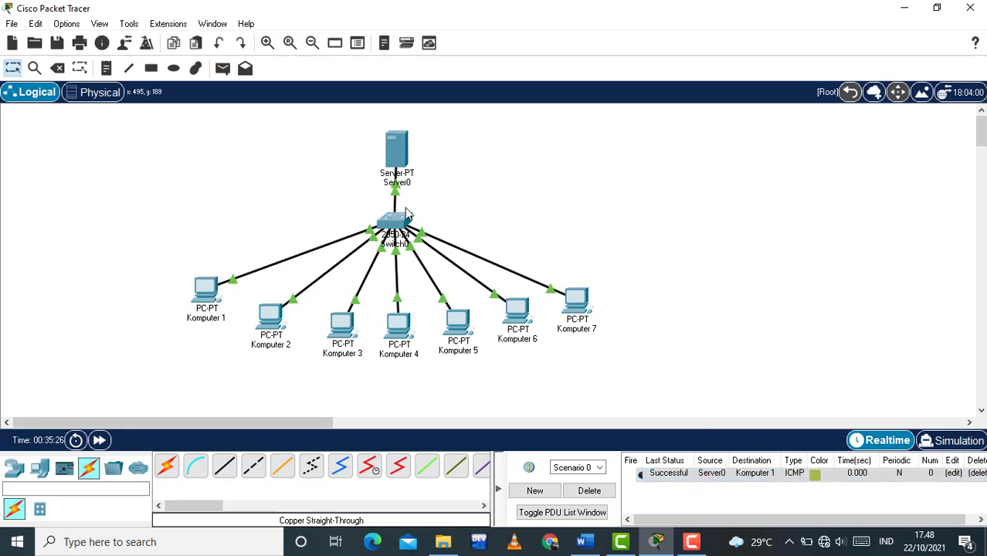
Send simple test PDUs from Komputer 2 to Komputer 1 and from Komputer 1 to Komputer 3
{"action": "left_click", "coordinate": [222, 69]}
{"action": "left_click", "coordinate": [272, 318]}
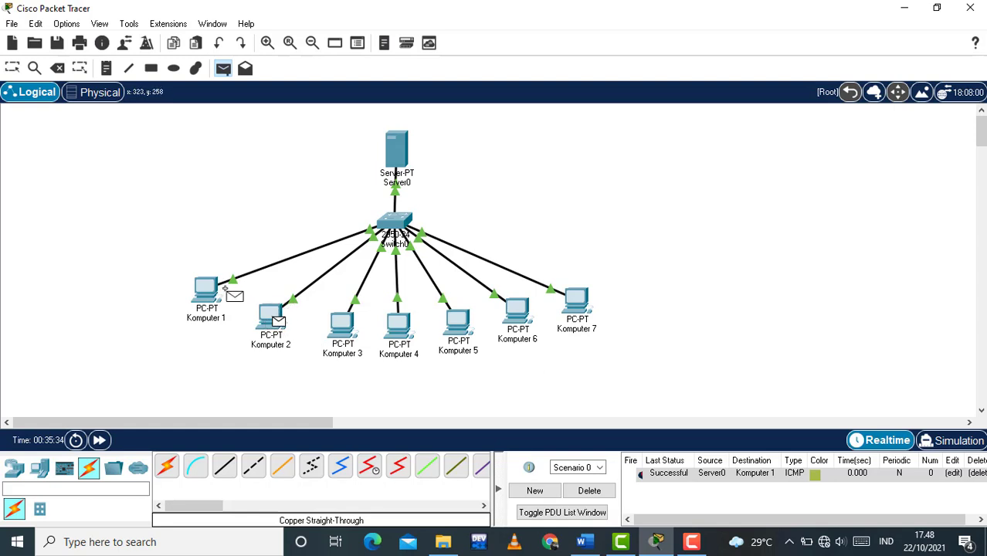
{"action": "left_click", "coordinate": [207, 292]}
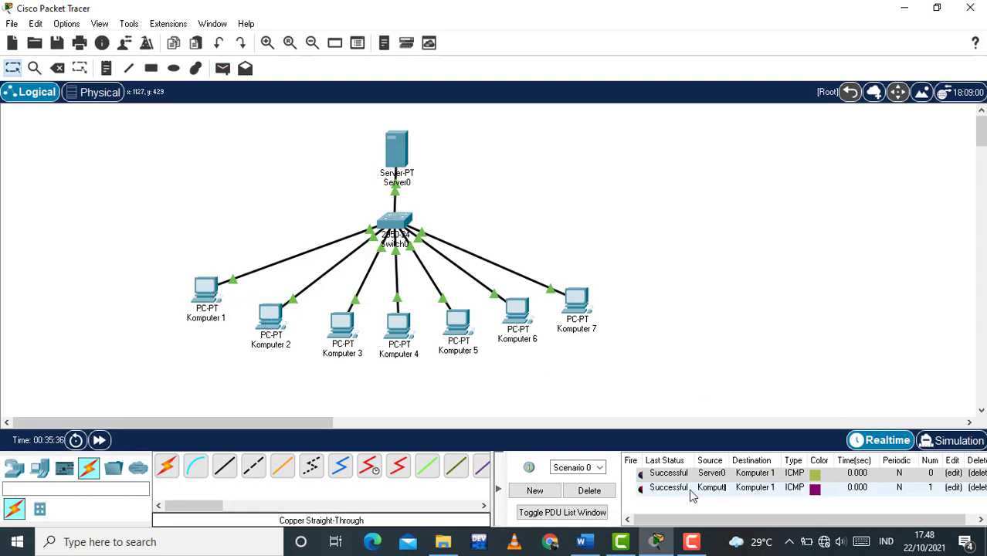
{"action": "left_click", "coordinate": [223, 68]}
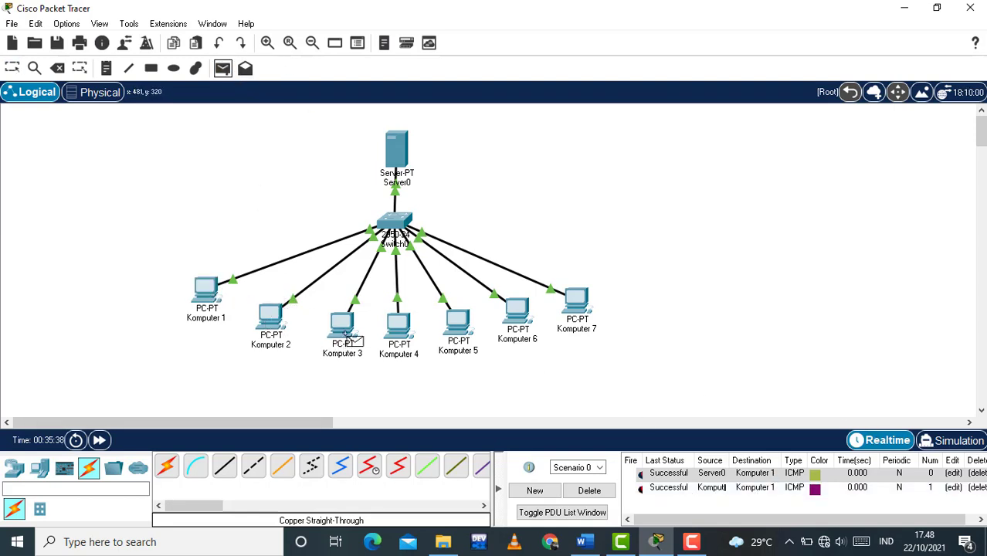
{"action": "left_click", "coordinate": [220, 292]}
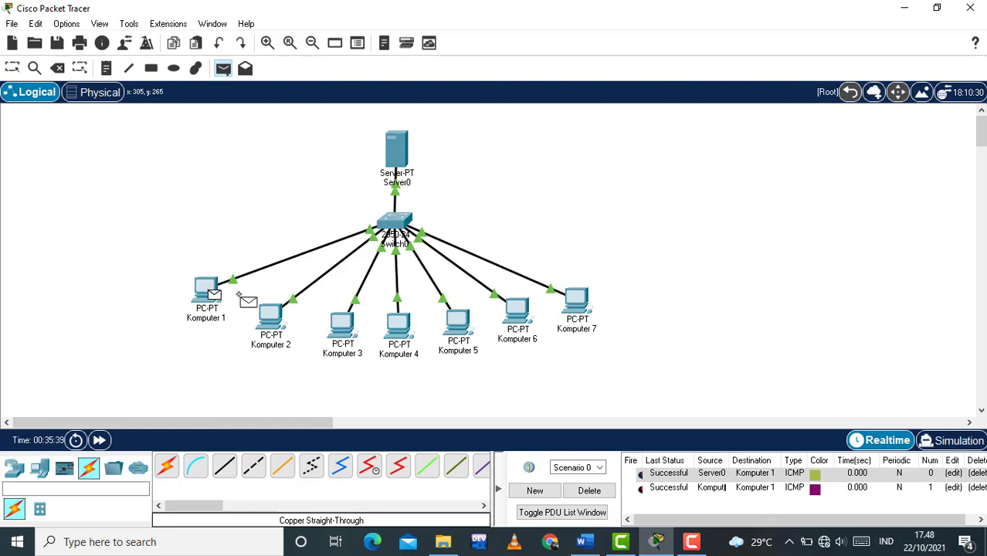
{"action": "left_click", "coordinate": [340, 331]}
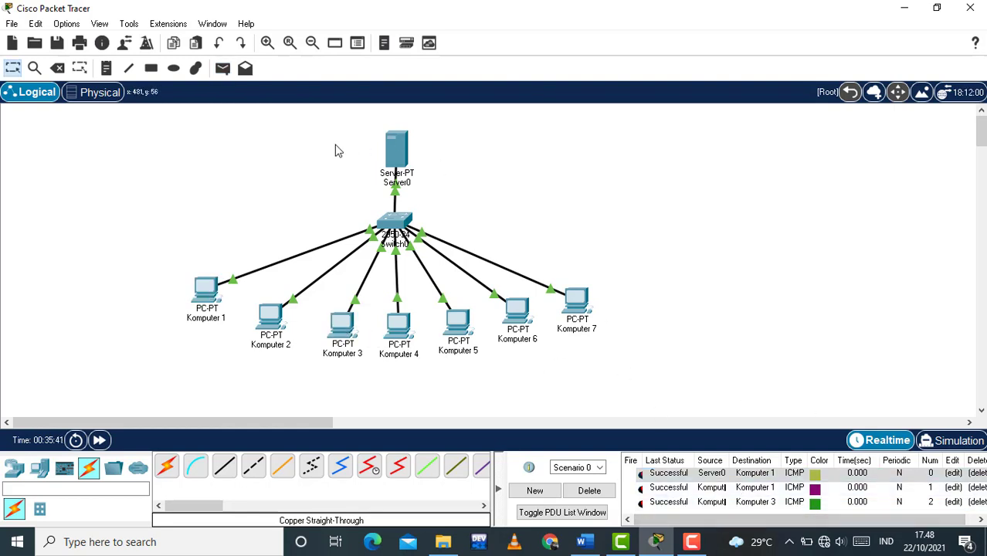
Send a simple test PDU from Server0 to Komputer 7 and check its entry in the PDU list
{"action": "left_click", "coordinate": [222, 68]}
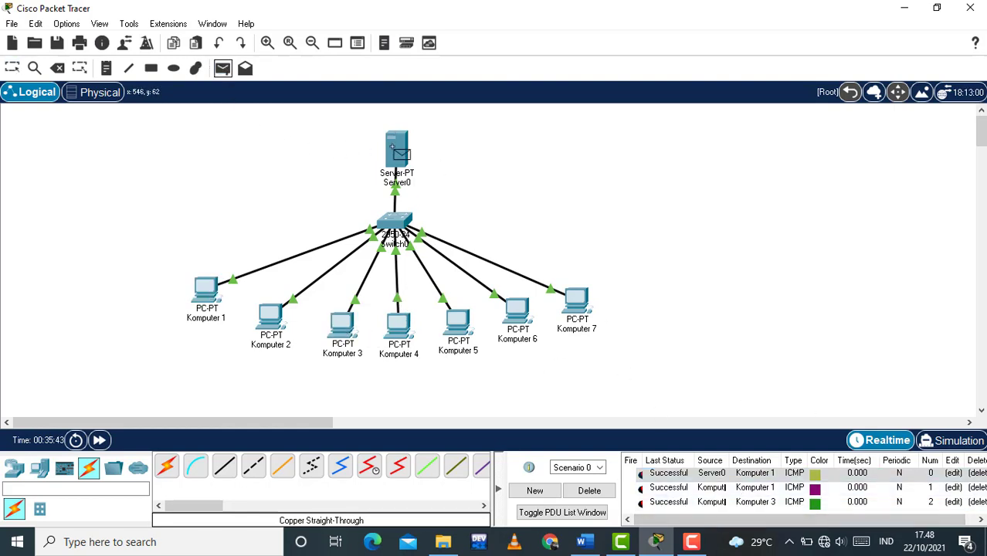
{"action": "left_click", "coordinate": [398, 149]}
{"action": "left_click", "coordinate": [577, 299]}
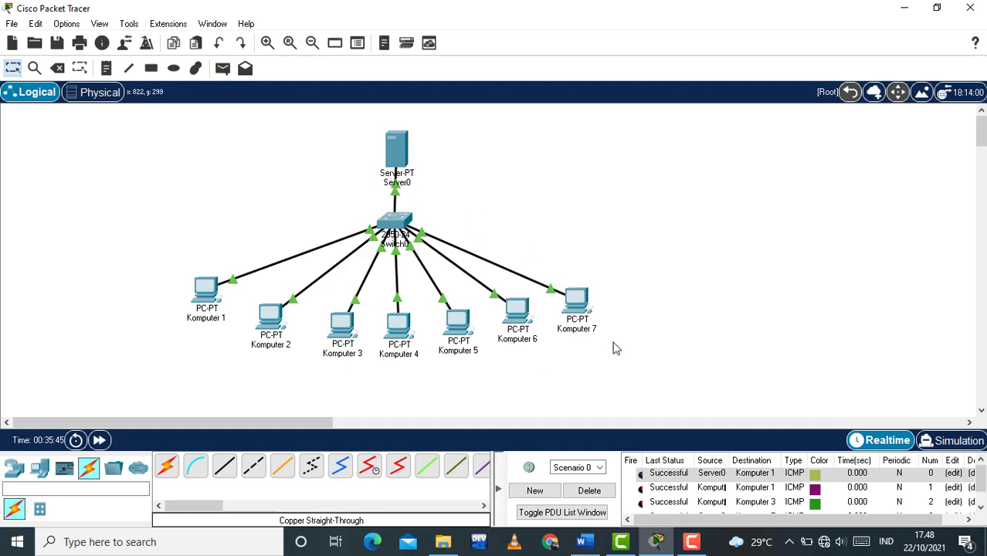
{"action": "scroll", "coordinate": [831, 467], "scroll_direction": "down", "scroll_amount": 1}
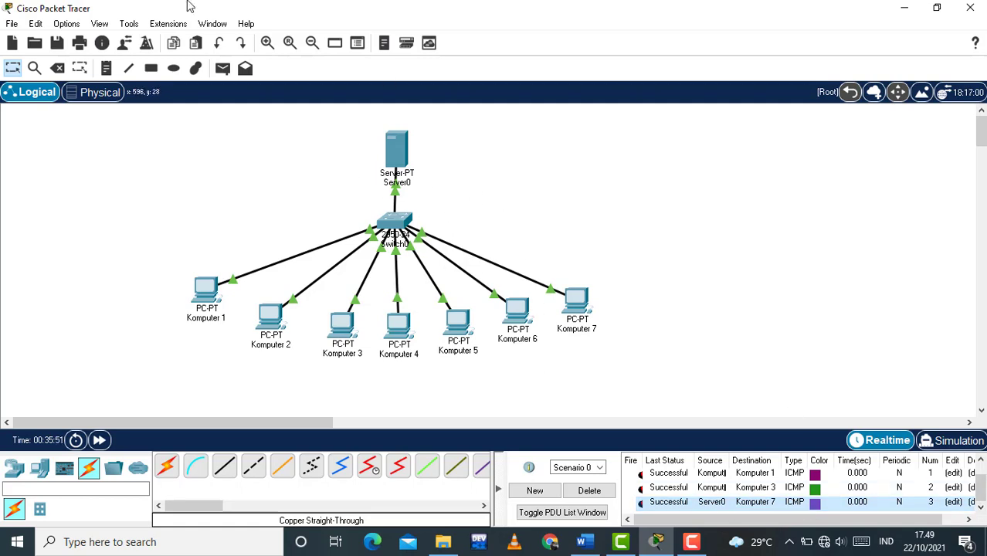
Send a simple test PDU from Komputer 5 to Server0 and check its entry in the PDU list
{"action": "left_click", "coordinate": [223, 70]}
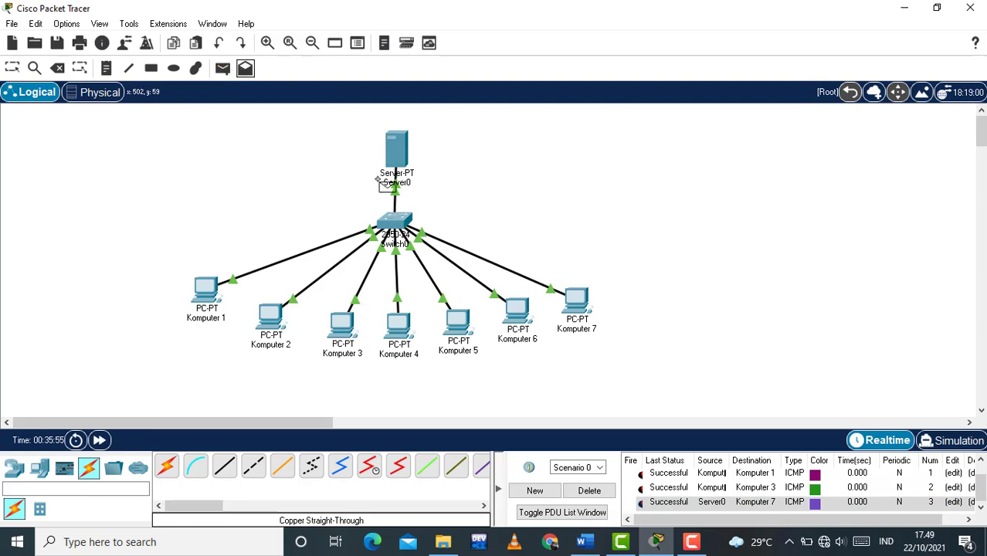
{"action": "left_click", "coordinate": [245, 69]}
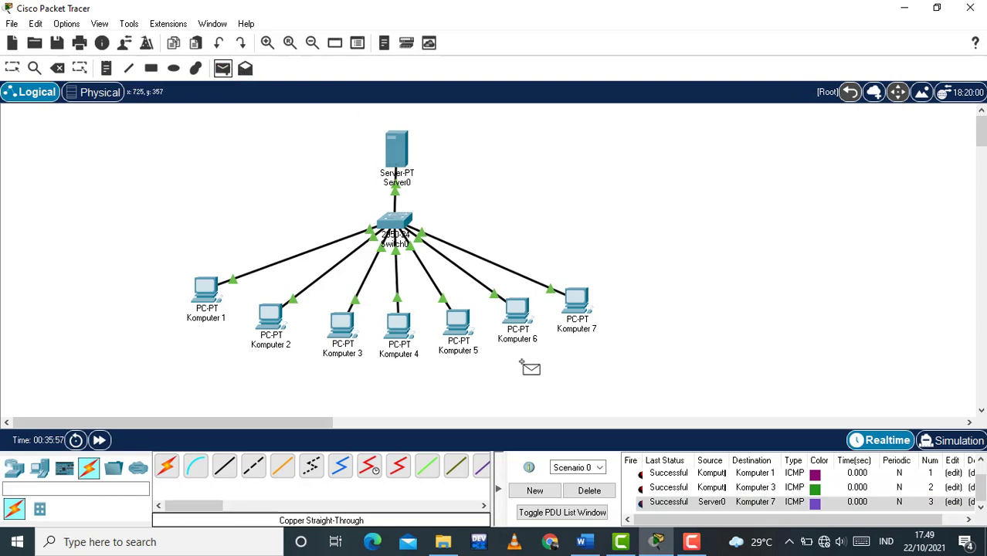
{"action": "left_click", "coordinate": [459, 323]}
{"action": "left_click", "coordinate": [395, 158]}
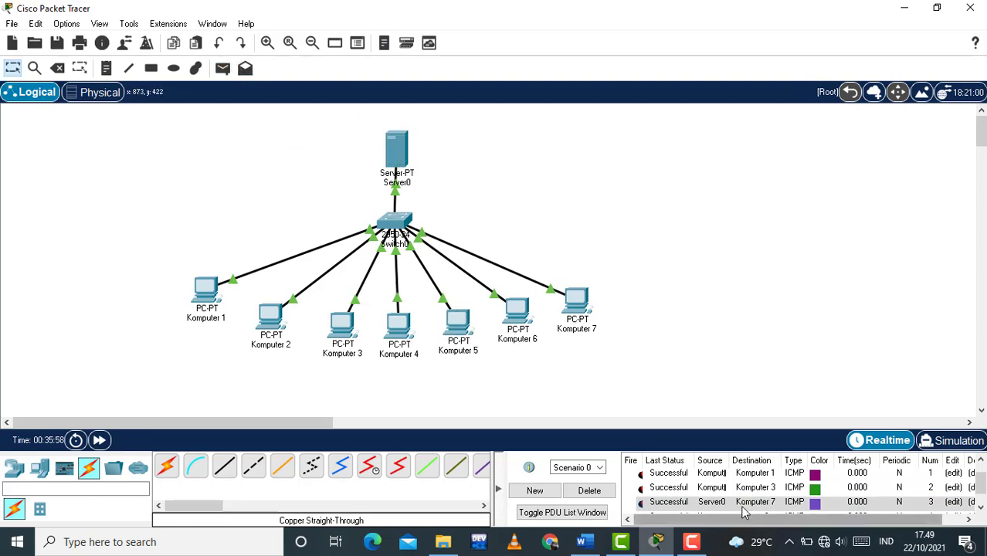
{"action": "scroll", "coordinate": [742, 501], "scroll_direction": "down", "scroll_amount": 1}
{"action": "left_click", "coordinate": [792, 504]}
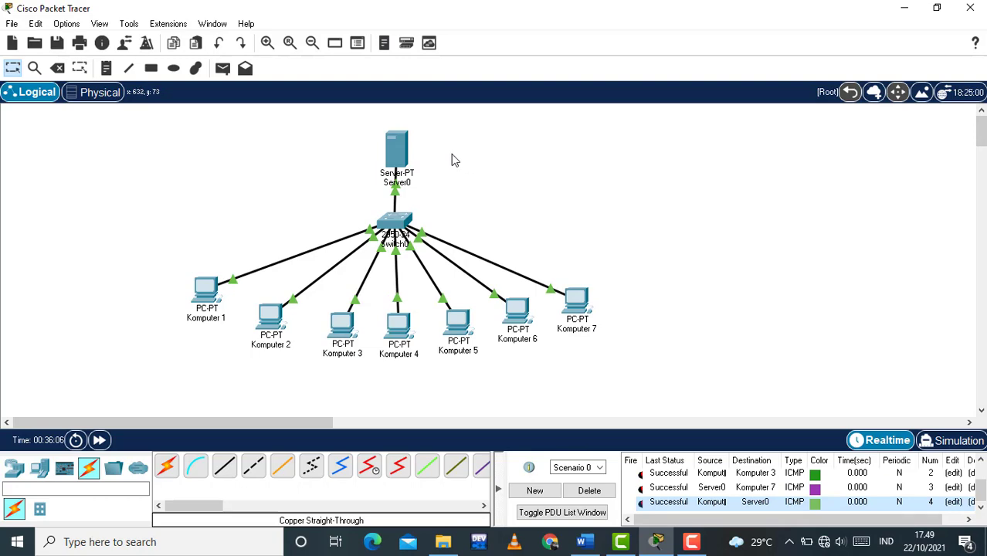
Switch Server0's IPv4 configuration from static to DHCP and close its configuration window
{"action": "left_click", "coordinate": [398, 153]}
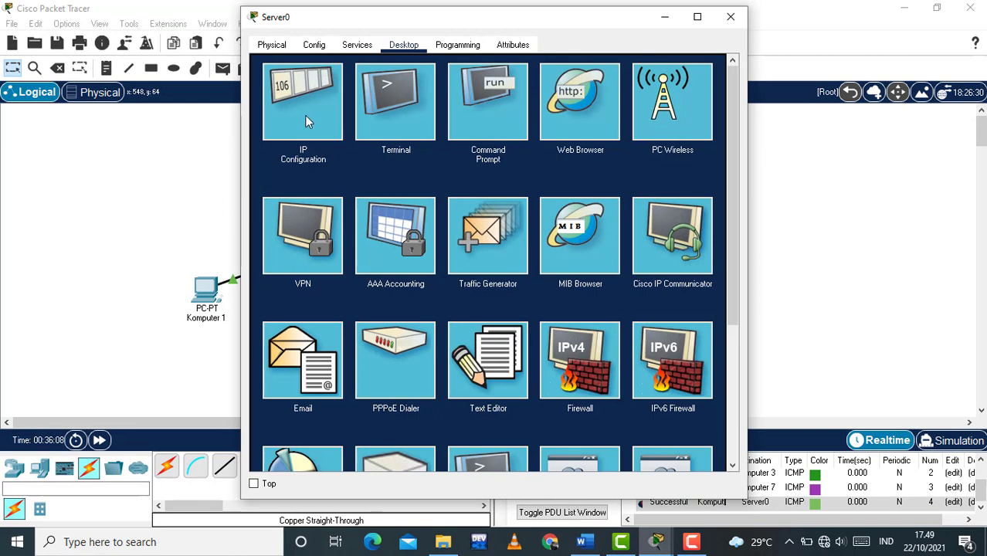
{"action": "left_click", "coordinate": [304, 115]}
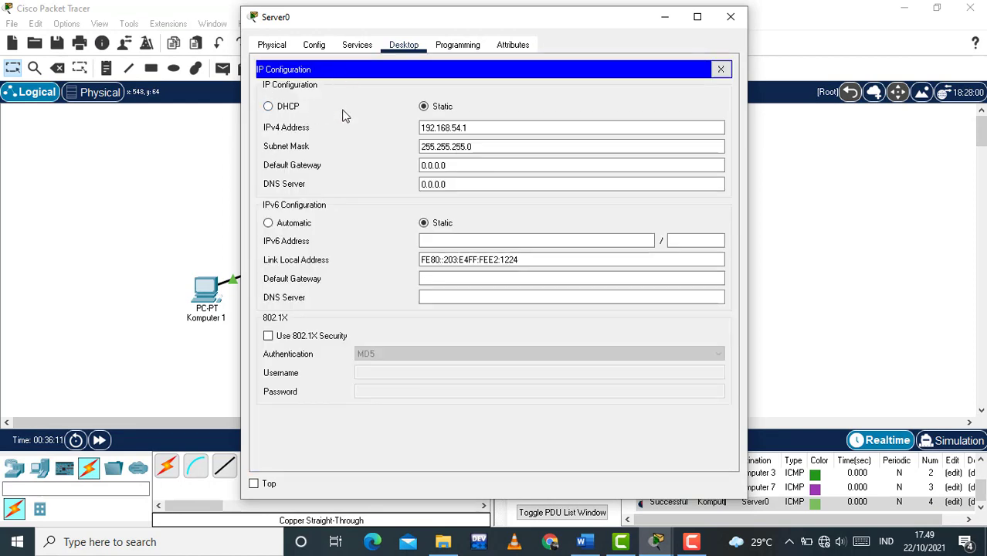
{"action": "left_click_drag", "start_coordinate": [433, 17], "coordinate": [402, 23]}
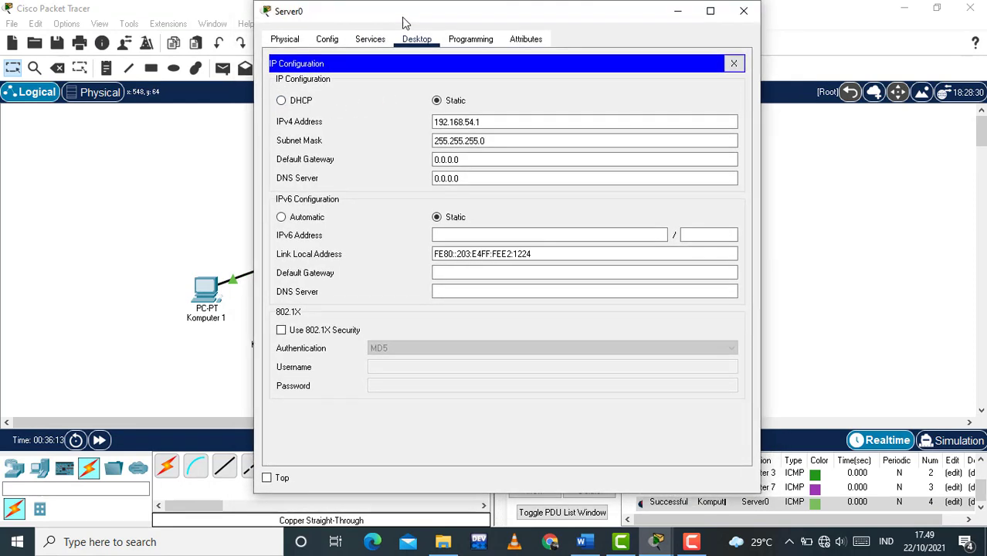
{"action": "left_click", "coordinate": [282, 102]}
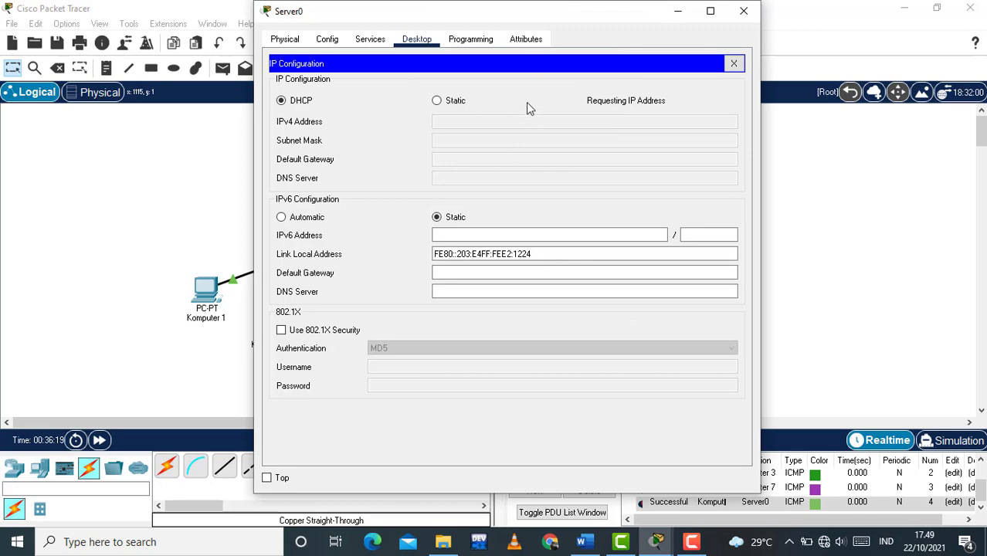
{"action": "left_click", "coordinate": [744, 11]}
Switch Komputer 1's IPv4 configuration to DHCP and close its configuration window
{"action": "left_click", "coordinate": [204, 291]}
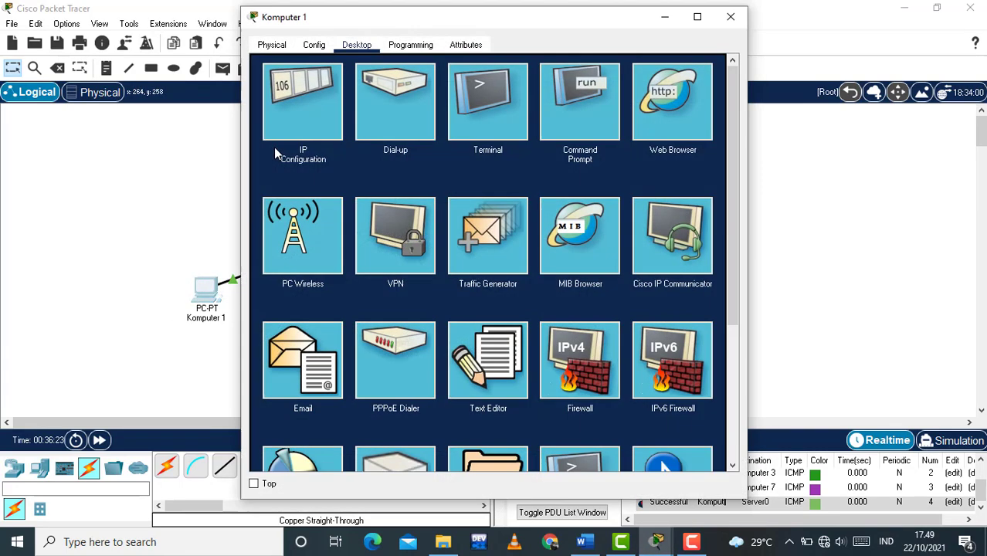
{"action": "left_click", "coordinate": [302, 104]}
{"action": "left_click", "coordinate": [298, 129]}
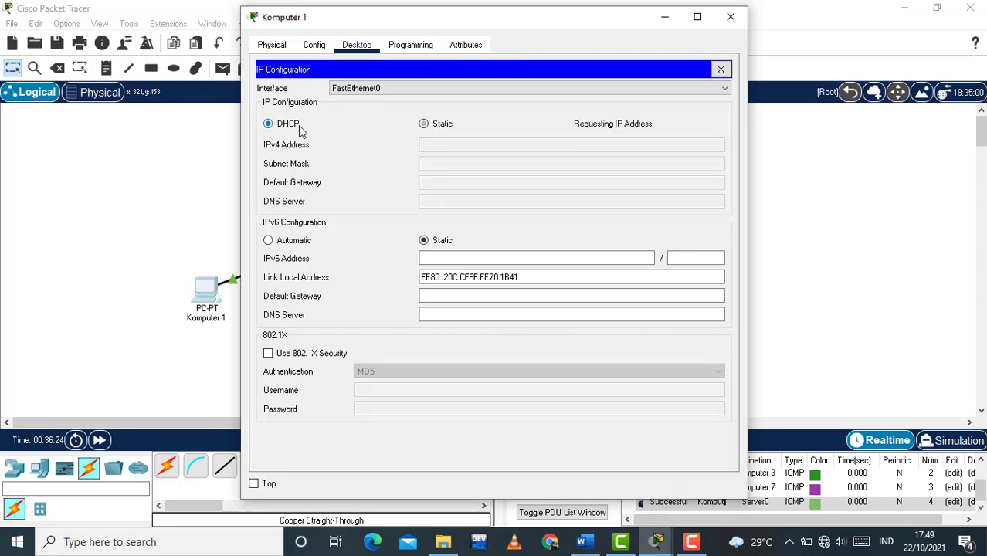
{"action": "left_click", "coordinate": [731, 16]}
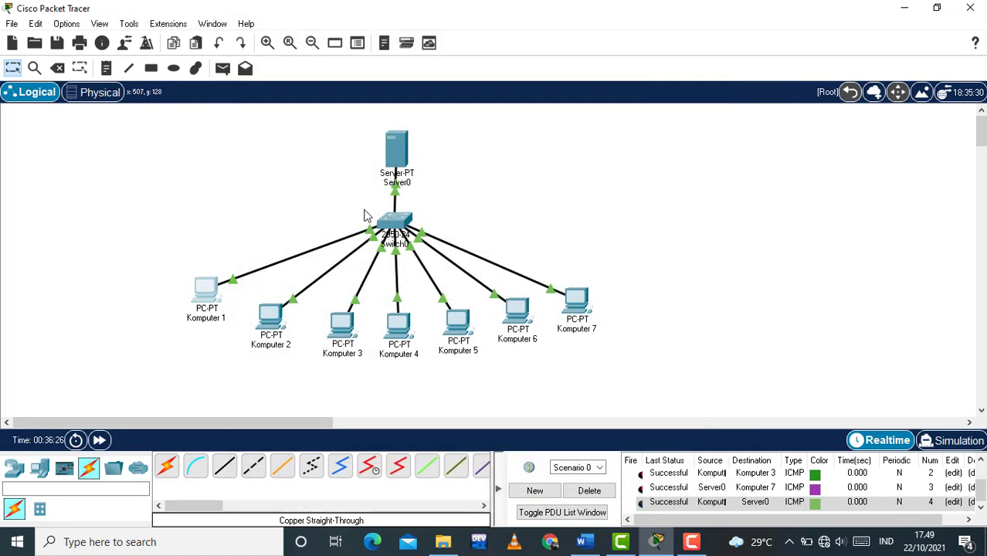
Switch Komputer 2's IPv4 configuration to DHCP and close its configuration window
{"action": "left_click", "coordinate": [284, 321]}
{"action": "left_click", "coordinate": [344, 167]}
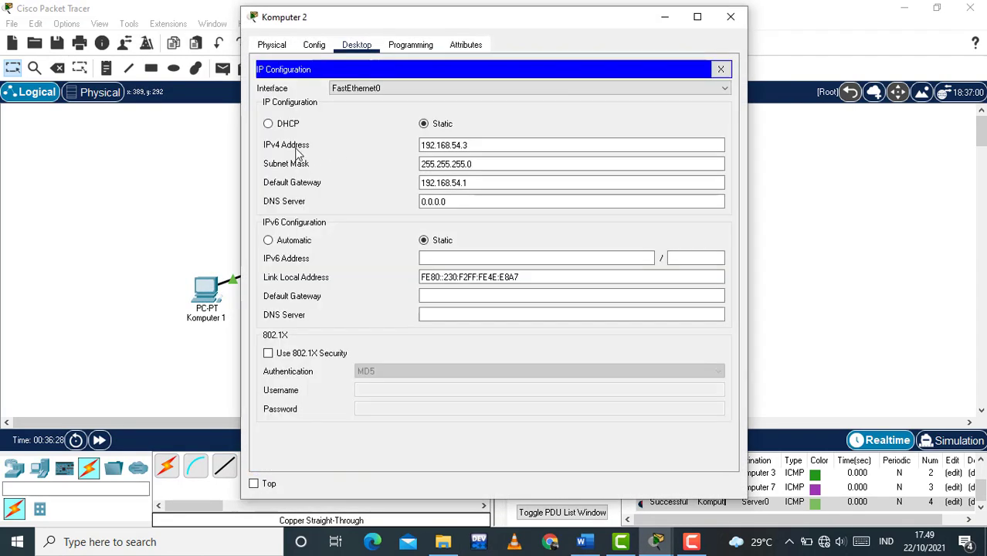
{"action": "left_click", "coordinate": [288, 126]}
{"action": "left_click", "coordinate": [730, 16]}
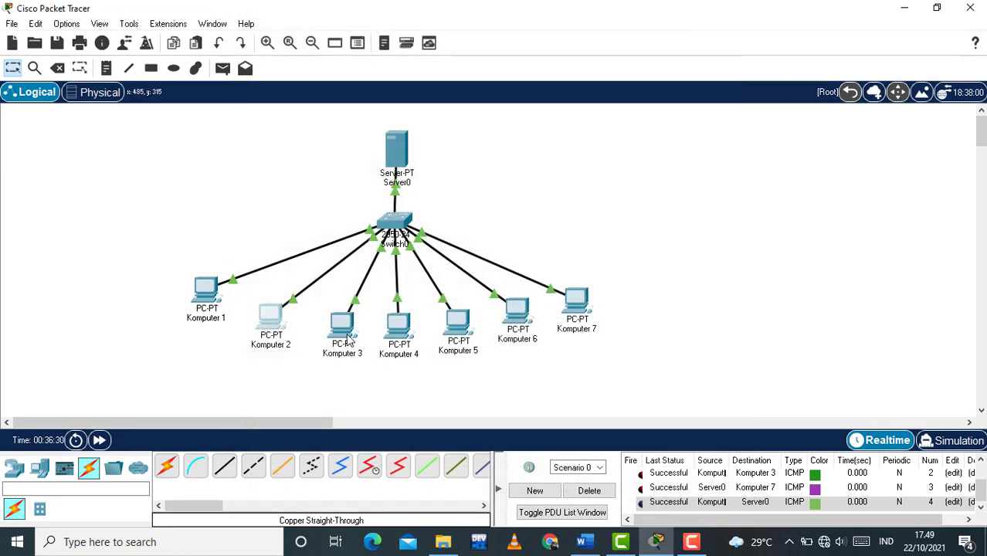
Switch Komputer 3's IPv4 configuration to DHCP and close its configuration window
{"action": "left_click", "coordinate": [348, 340]}
{"action": "left_click", "coordinate": [322, 118]}
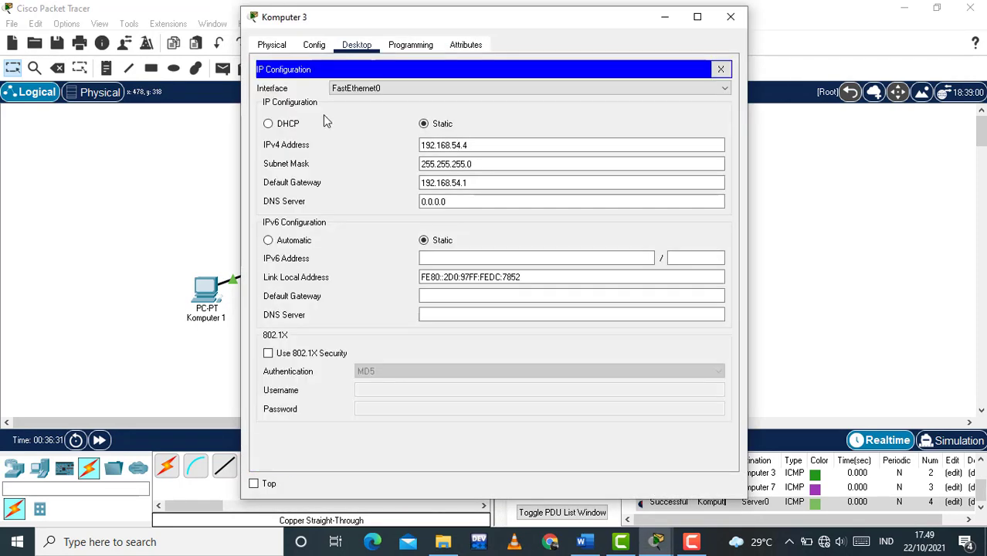
{"action": "left_click", "coordinate": [283, 125]}
{"action": "left_click", "coordinate": [731, 16]}
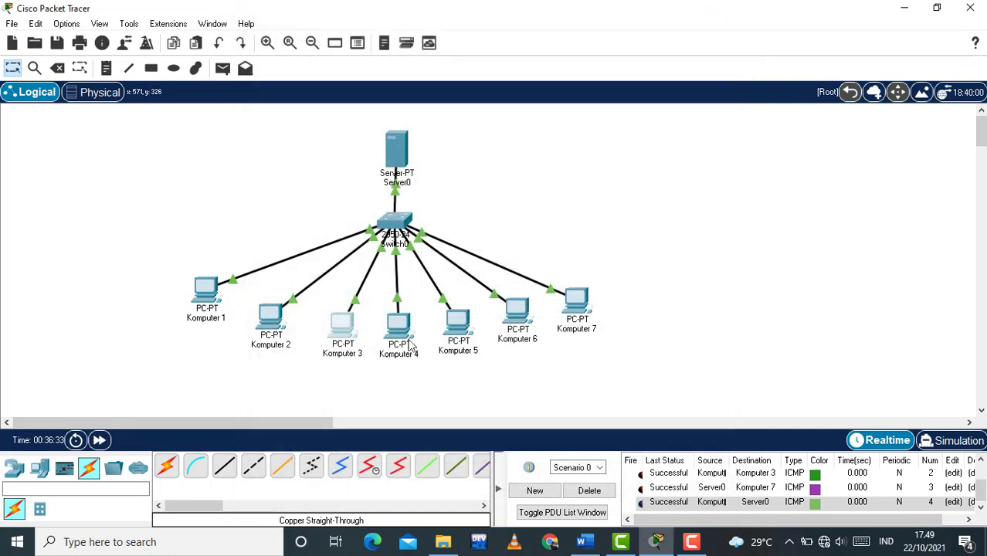
Leave Komputer 4's PPPoE Dialer, switch its IPv4 configuration to DHCP and close its configuration window
{"action": "left_click", "coordinate": [399, 326]}
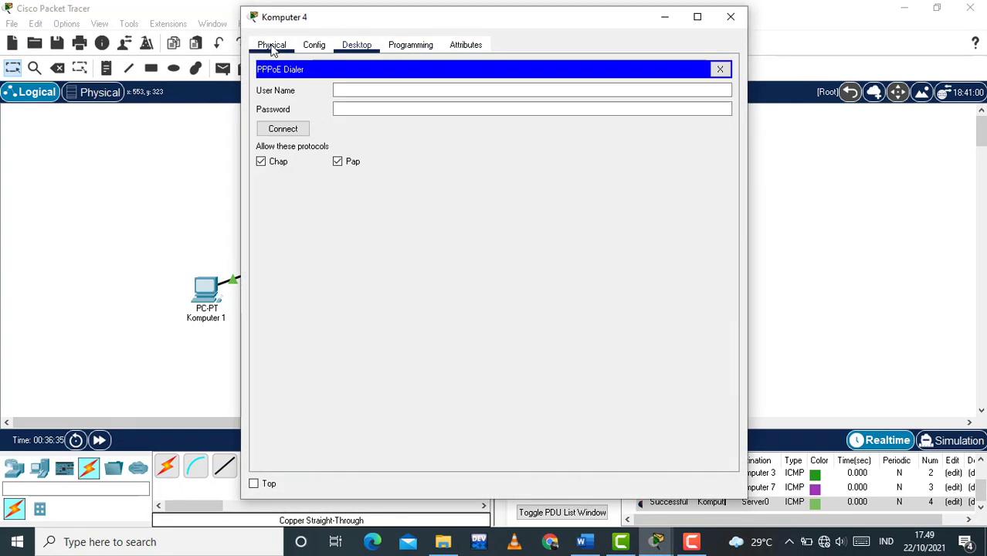
{"action": "left_click", "coordinate": [720, 69]}
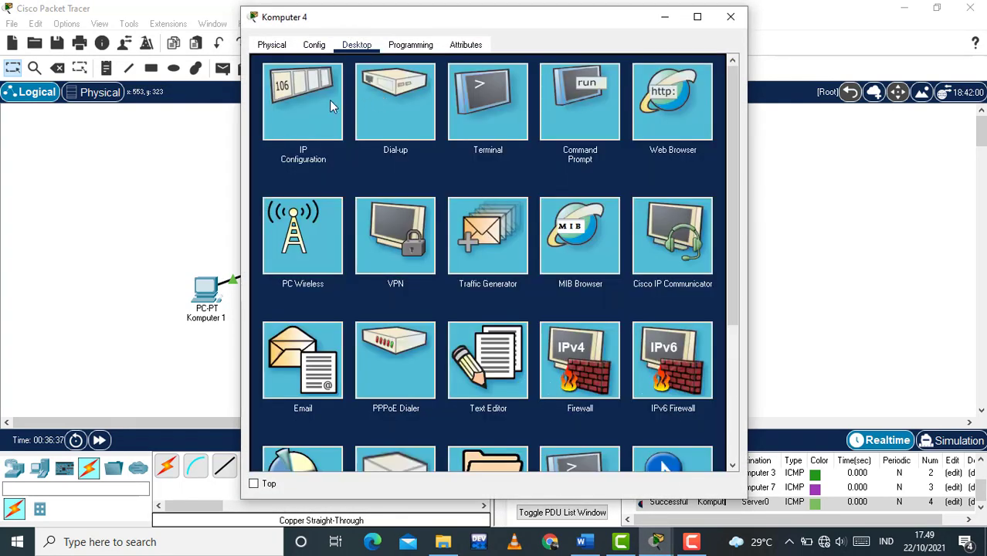
{"action": "left_click", "coordinate": [330, 100]}
{"action": "left_click", "coordinate": [281, 130]}
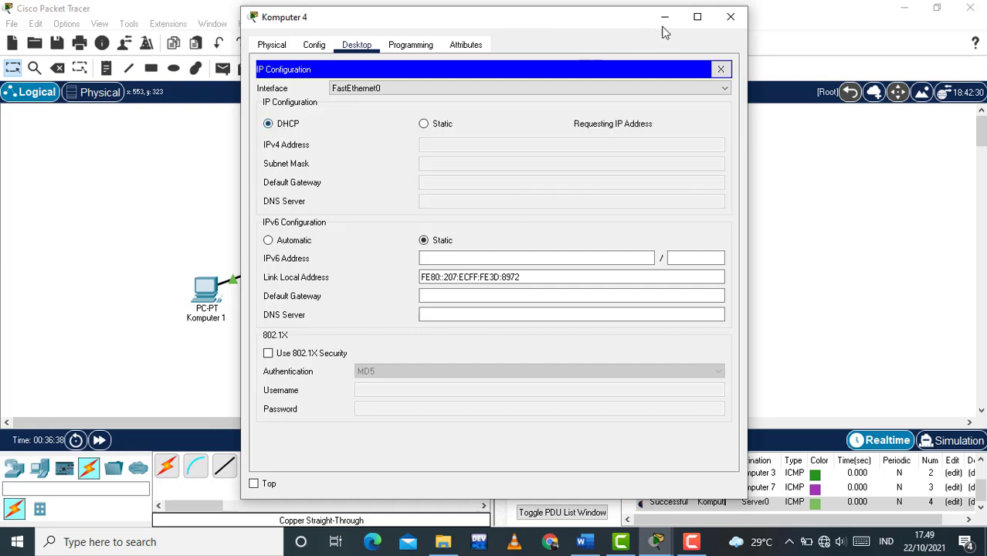
{"action": "left_click", "coordinate": [730, 16]}
Switch Komputer 5's IPv4 configuration to DHCP and close its configuration window
{"action": "left_click", "coordinate": [456, 328]}
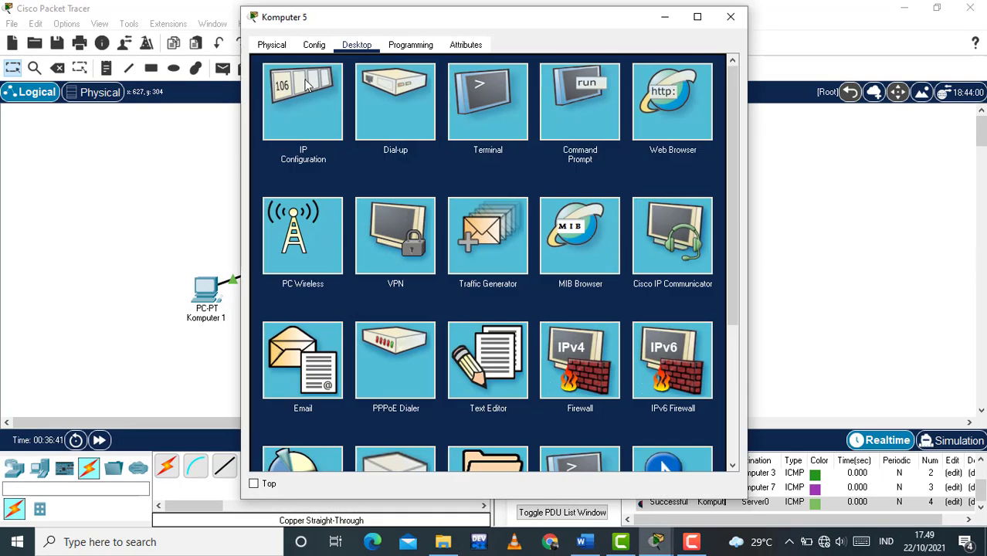
{"action": "left_click", "coordinate": [331, 118]}
{"action": "left_click", "coordinate": [285, 128]}
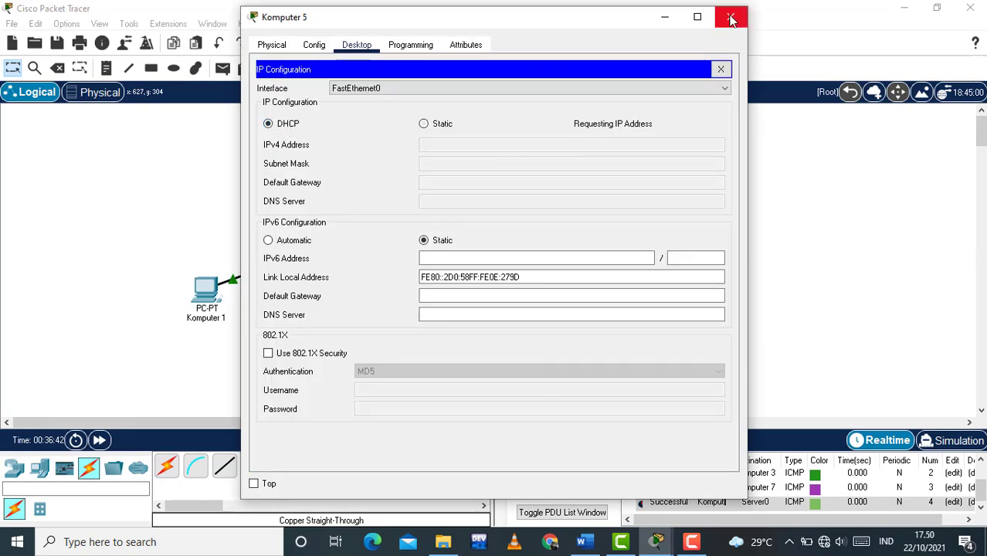
{"action": "left_click", "coordinate": [730, 16]}
Switch Komputer 6's IPv4 configuration to DHCP and close its configuration window
{"action": "left_click", "coordinate": [516, 331]}
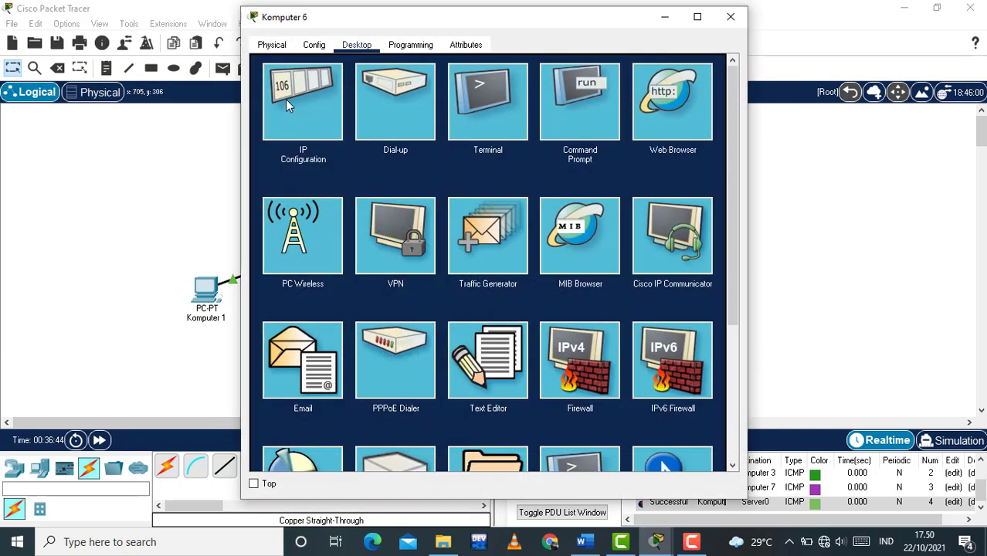
{"action": "left_click", "coordinate": [285, 99]}
{"action": "left_click", "coordinate": [280, 125]}
{"action": "left_click", "coordinate": [731, 16]}
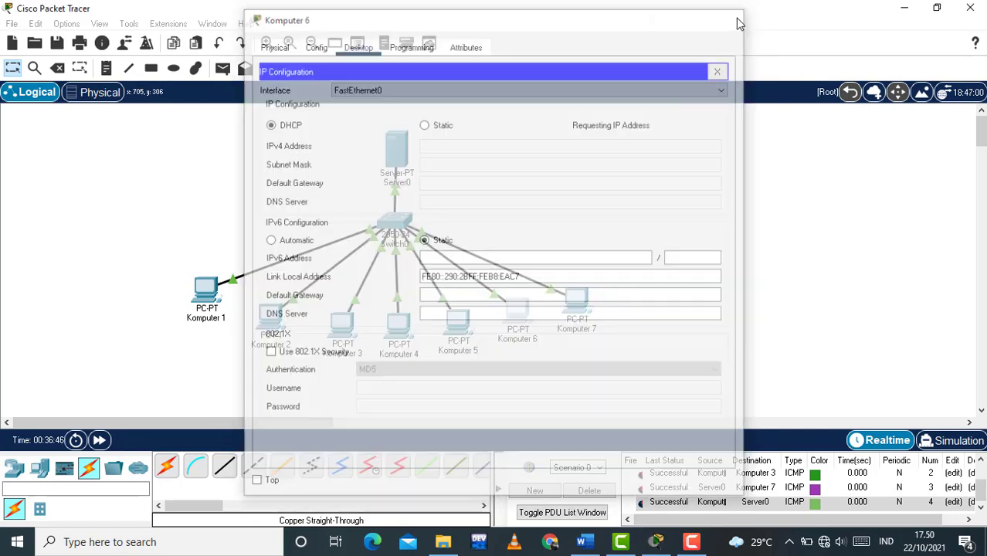
Switch Komputer 7's IPv4 configuration to DHCP and close its configuration window
{"action": "left_click", "coordinate": [581, 309]}
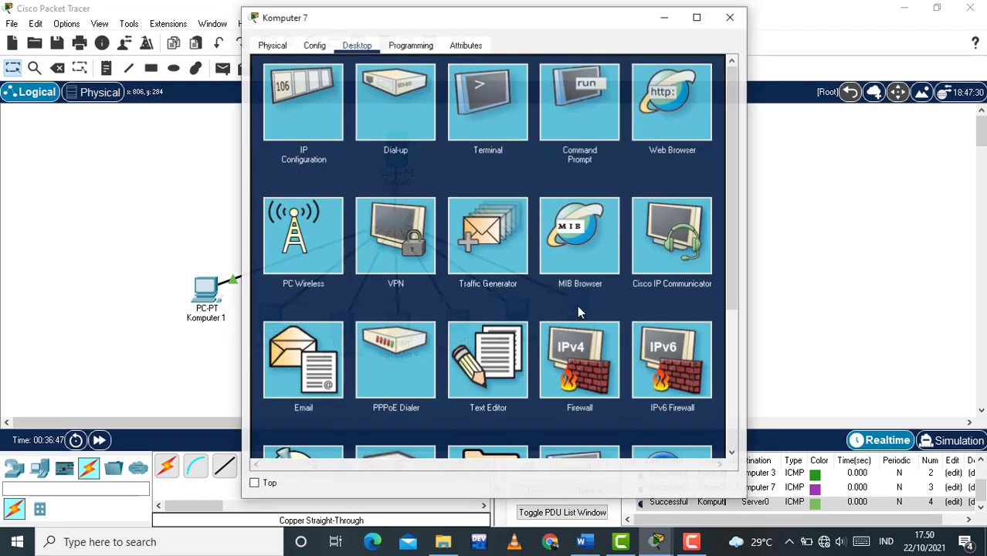
{"action": "left_click", "coordinate": [308, 154]}
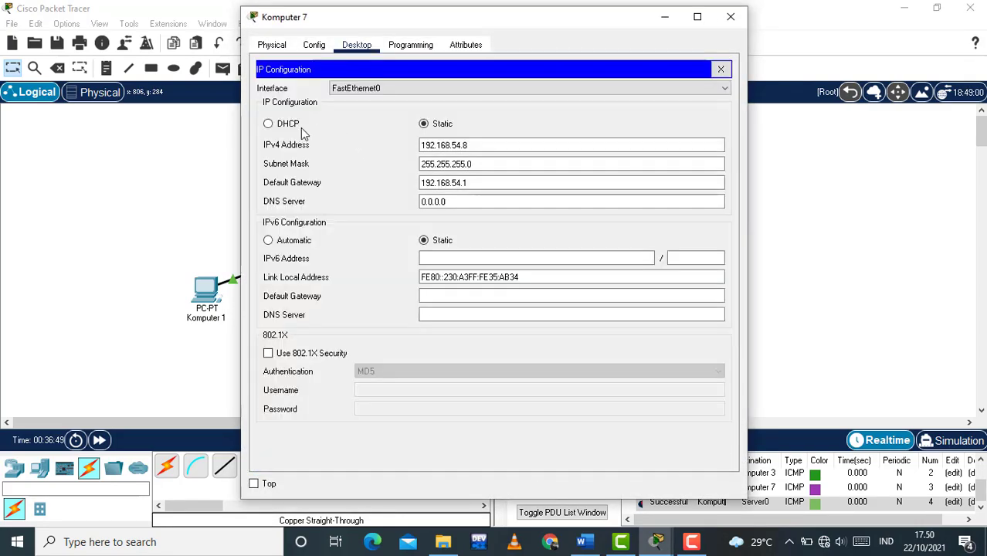
{"action": "left_click", "coordinate": [269, 124]}
{"action": "left_click", "coordinate": [731, 17]}
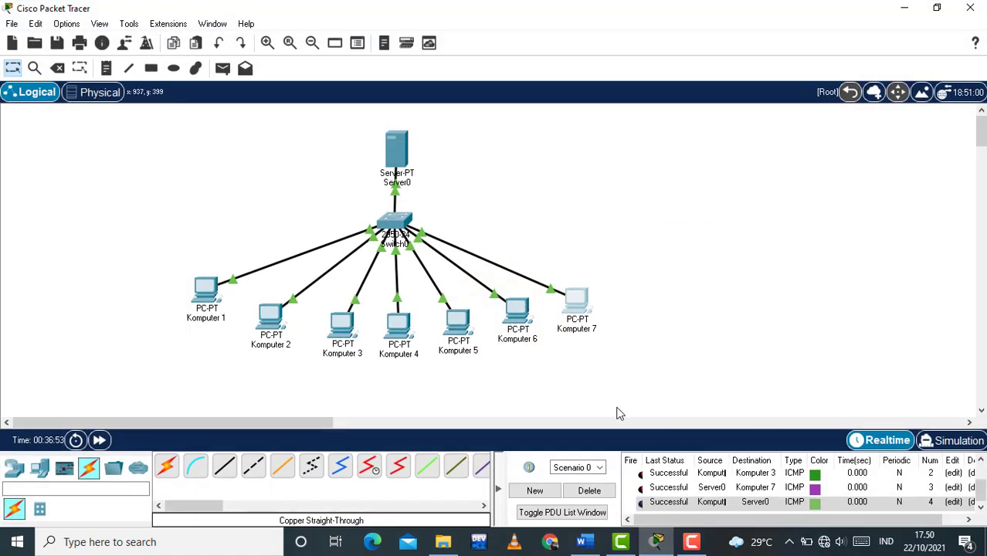
Delete the existing test PDUs of Scenario 0 and send a simple PDU from Server0 to Komputer 1
{"action": "left_click", "coordinate": [590, 490]}
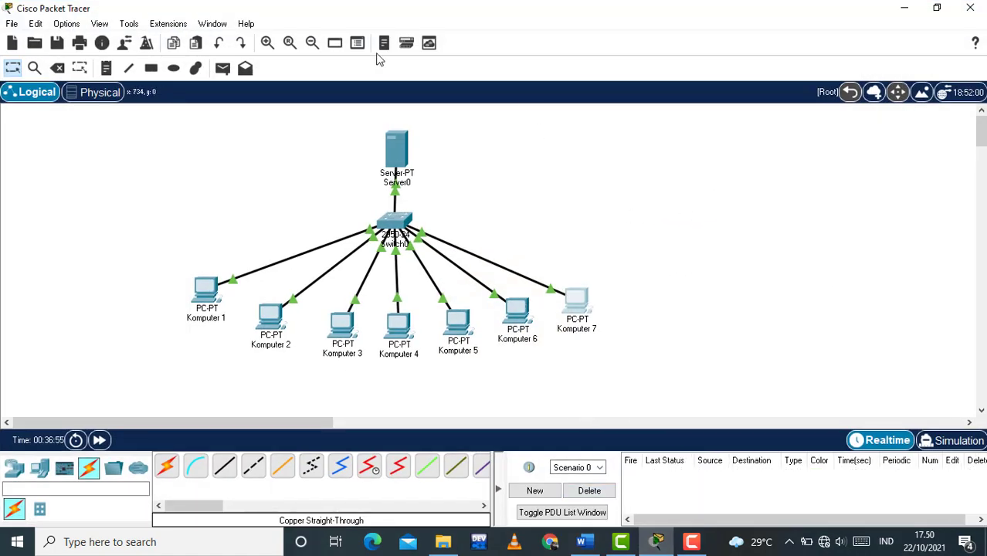
{"action": "left_click", "coordinate": [222, 70]}
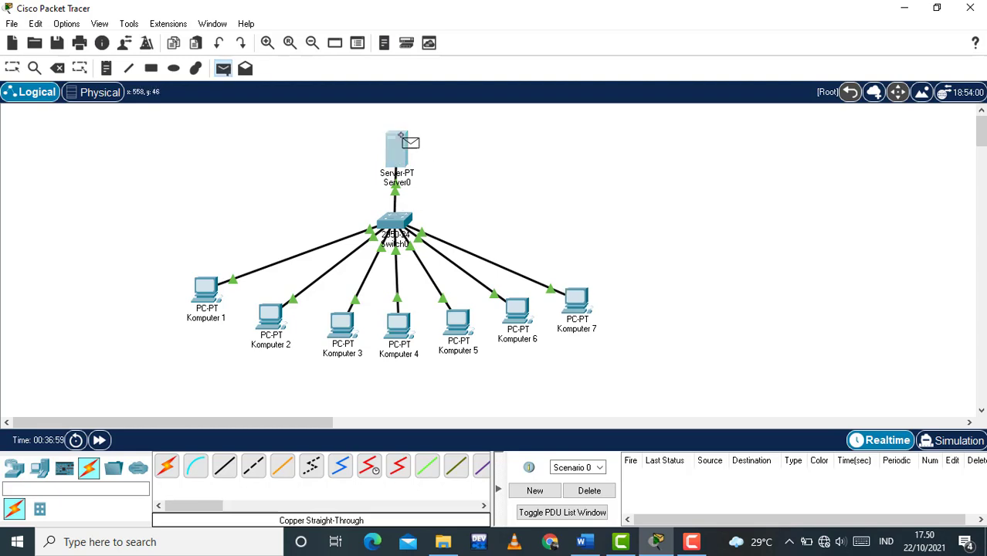
{"action": "left_click", "coordinate": [400, 138]}
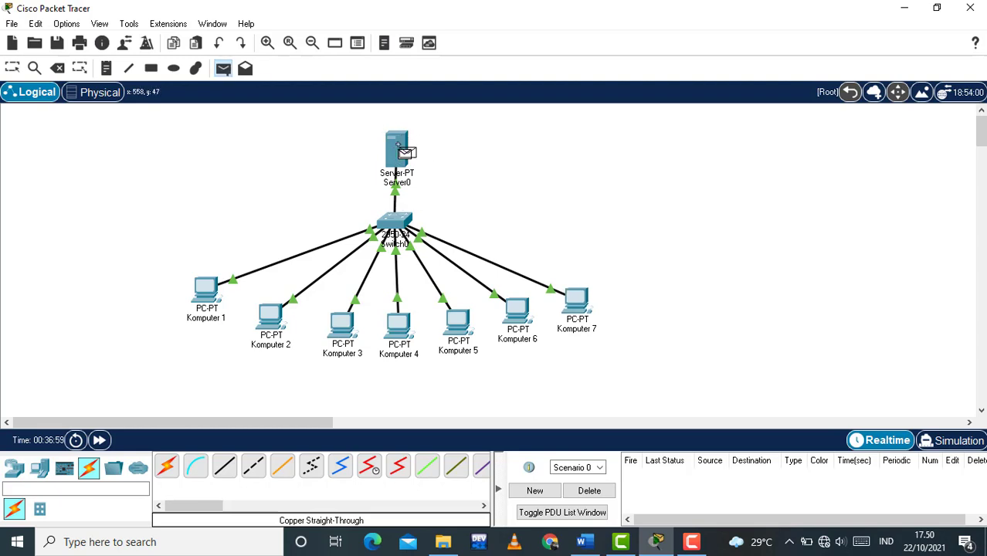
{"action": "left_click", "coordinate": [206, 303]}
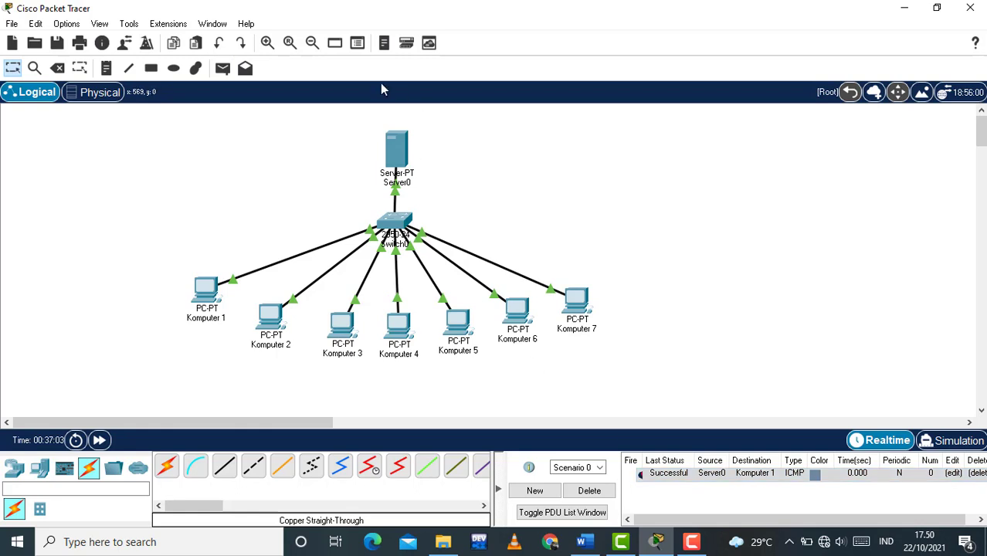
Send a simple PDU from Server0 to Komputer 2
{"action": "left_click", "coordinate": [223, 68]}
{"action": "left_click", "coordinate": [390, 146]}
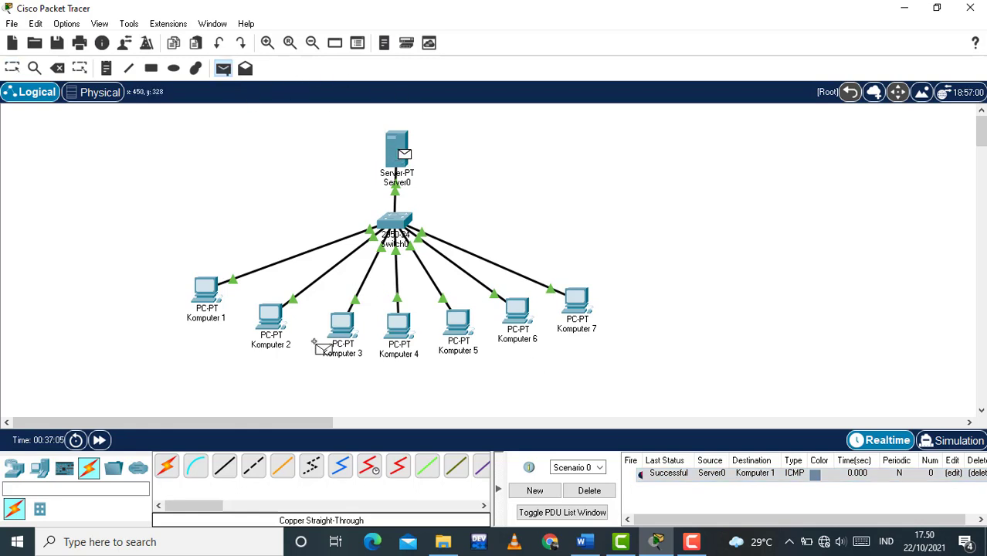
{"action": "left_click", "coordinate": [267, 317]}
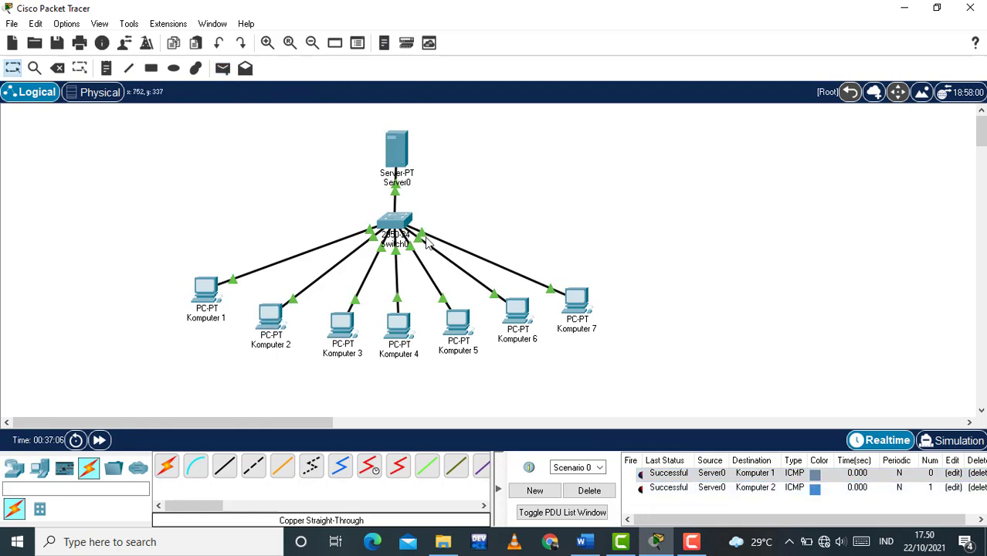
Send a simple PDU from Komputer 1 to Server0 and select its entry in the PDU list
{"action": "left_click", "coordinate": [222, 68]}
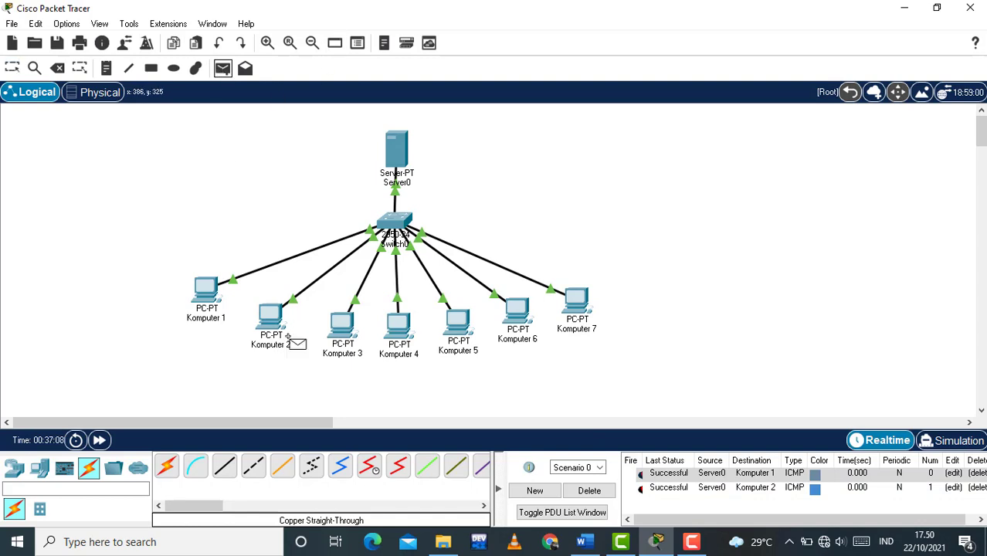
{"action": "left_click", "coordinate": [207, 291]}
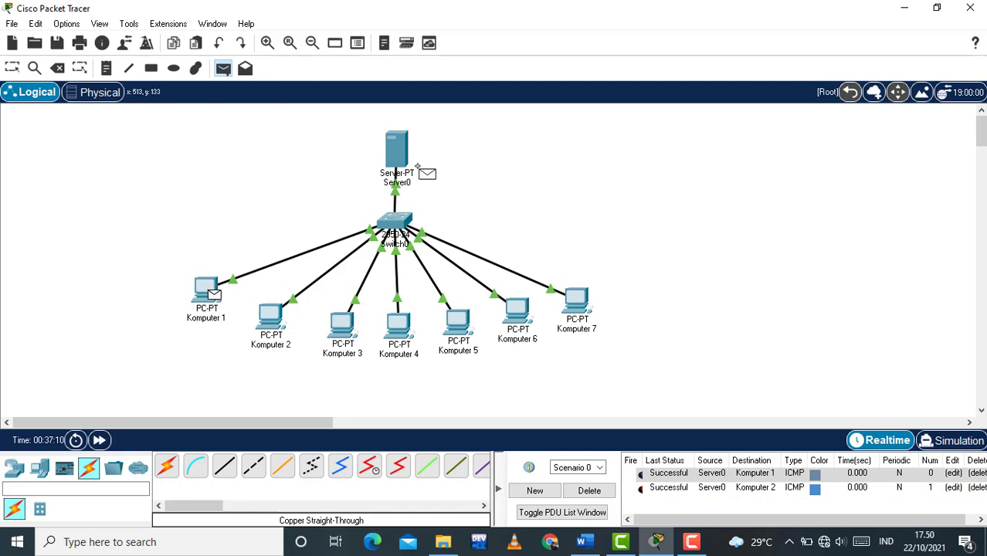
{"action": "left_click", "coordinate": [396, 151]}
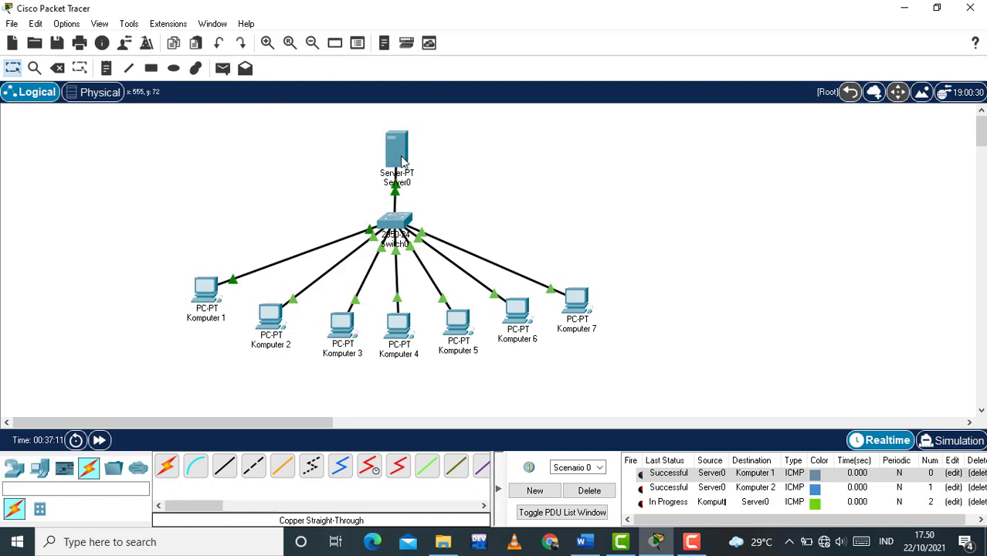
{"action": "left_click", "coordinate": [703, 504]}
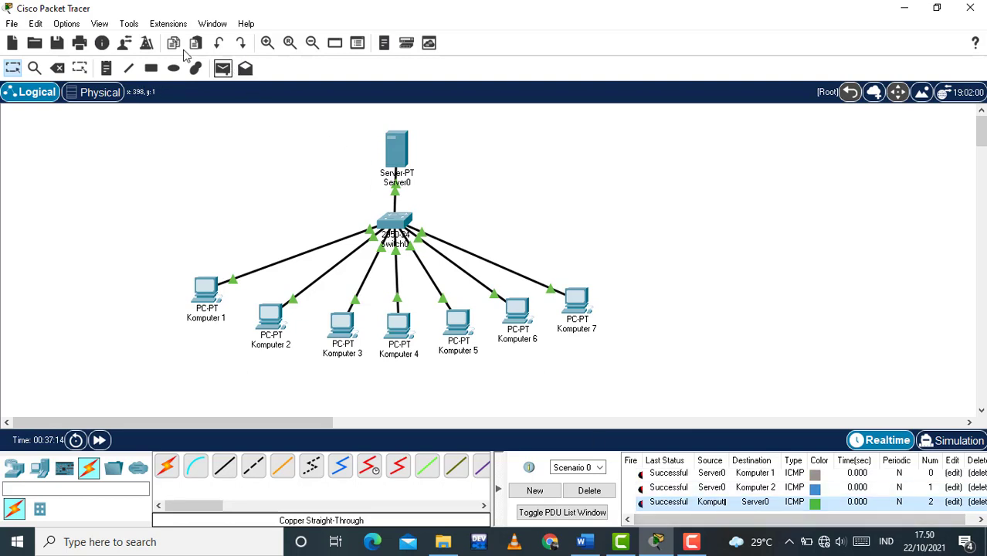
Send a simple PDU from Komputer 1 to Komputer 6 and select its entry in the PDU list
{"action": "left_click", "coordinate": [222, 68]}
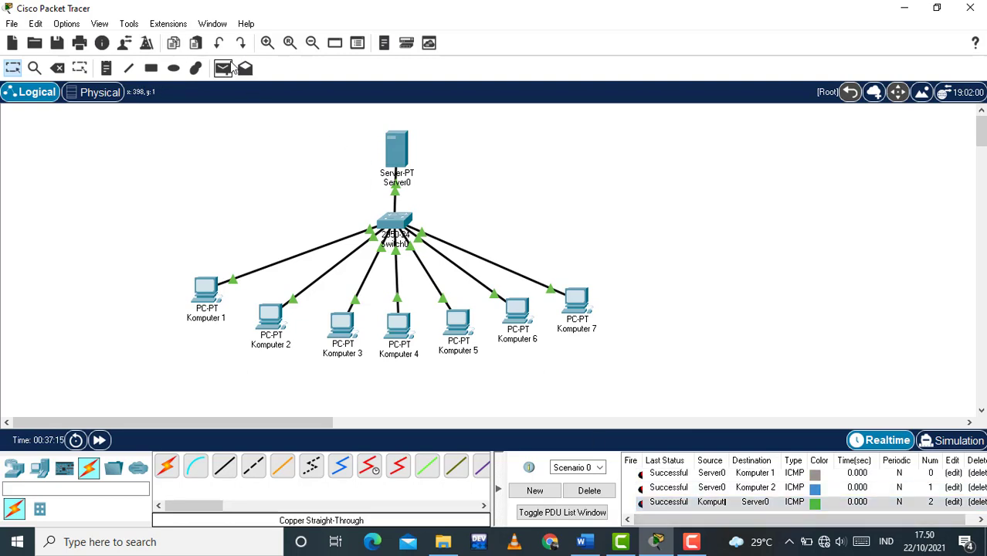
{"action": "left_click", "coordinate": [211, 299]}
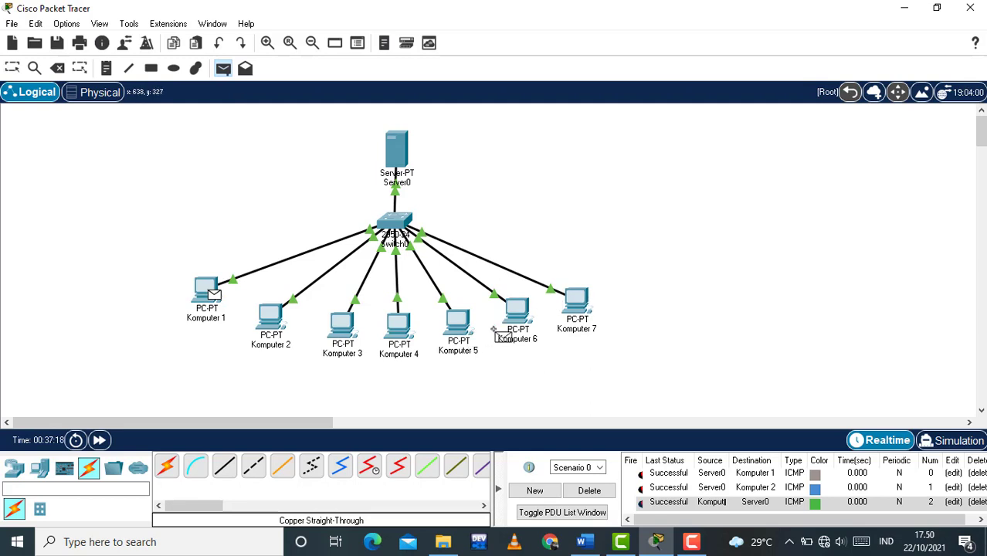
{"action": "left_click", "coordinate": [520, 320]}
{"action": "scroll", "coordinate": [722, 506], "scroll_direction": "down", "scroll_amount": 1}
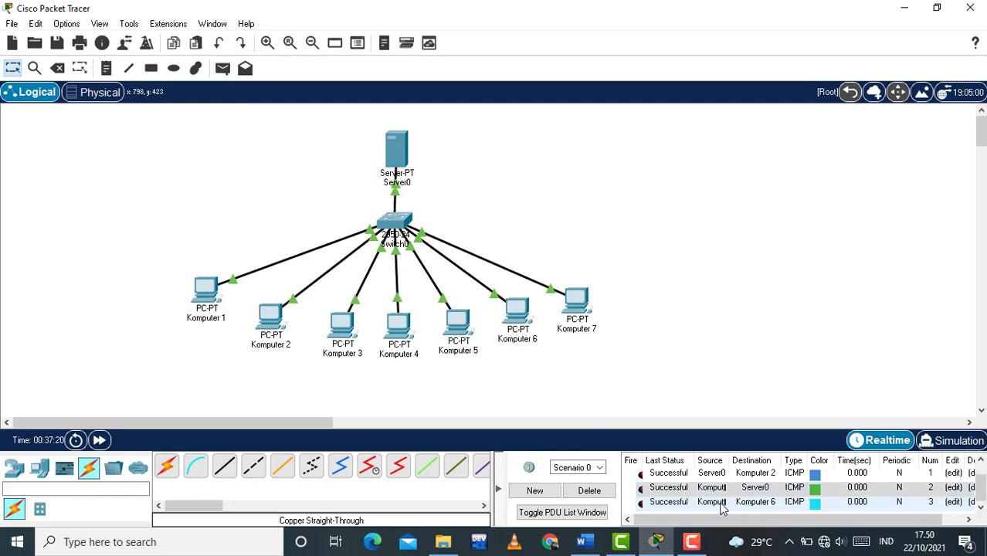
{"action": "left_click", "coordinate": [722, 505]}
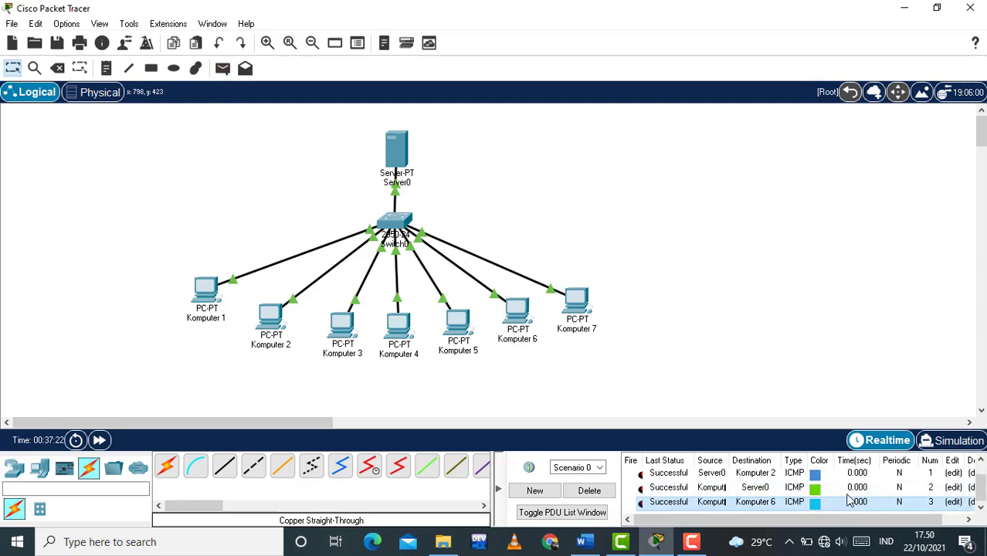